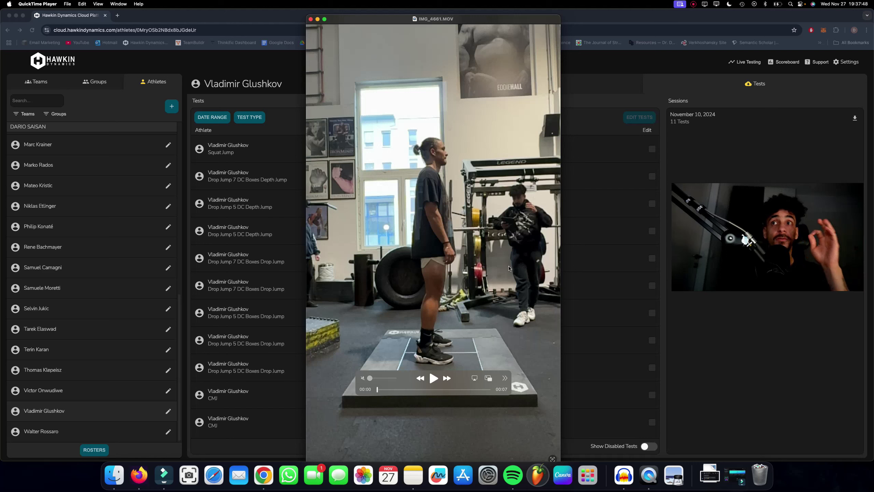
# Step: Step the paused jump video forward two frames and bring up its playback options
pyautogui.press('Right')
pyautogui.press('Right')
pyautogui.press('Right')
pyautogui.press('Right')
pyautogui.press('Right')
pyautogui.press('Right')
pyautogui.press('Right')
pyautogui.press('Right')
pyautogui.press('Right')
pyautogui.press('Right')
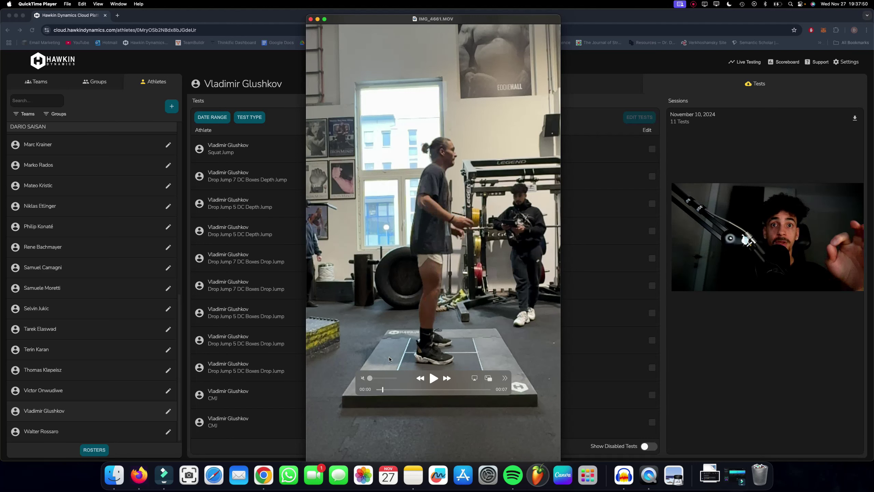
pyautogui.press('Right')
pyautogui.press('Right')
pyautogui.press('Right')
pyautogui.click(505, 377)
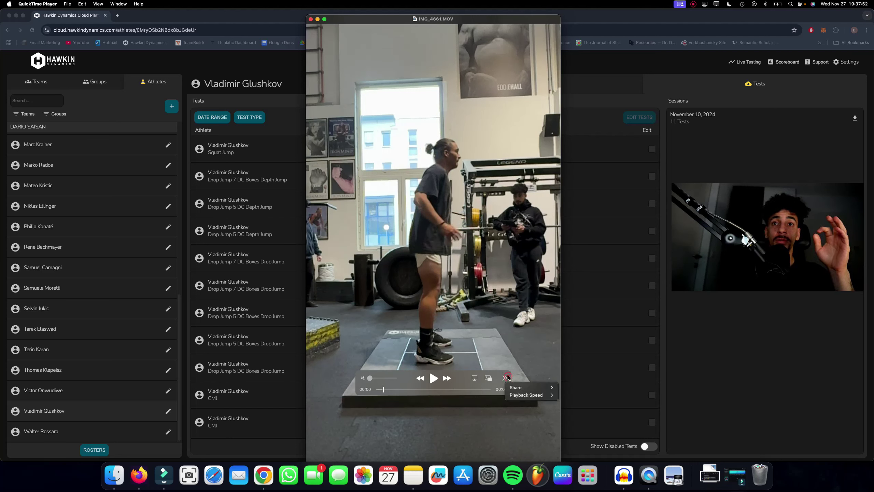
# Step: Rewind IMG_6661.MOV to the start and play it through to 00:07
pyautogui.moveTo(540, 396)
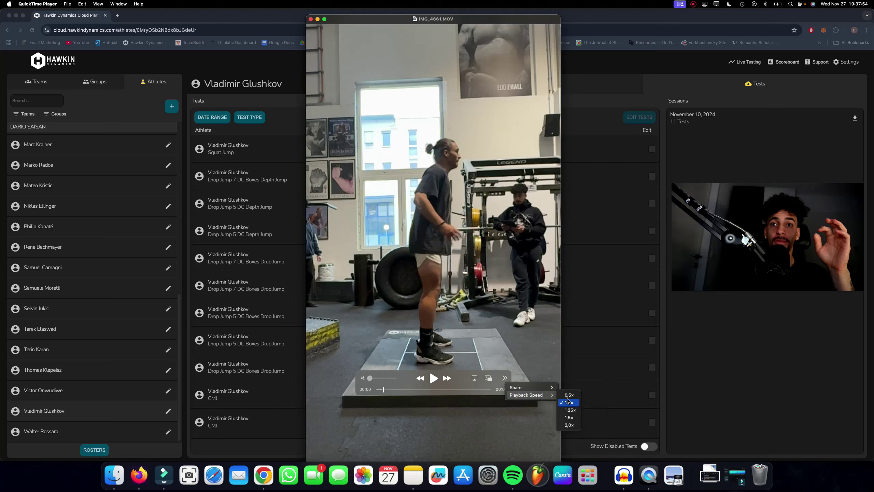
pyautogui.click(380, 391)
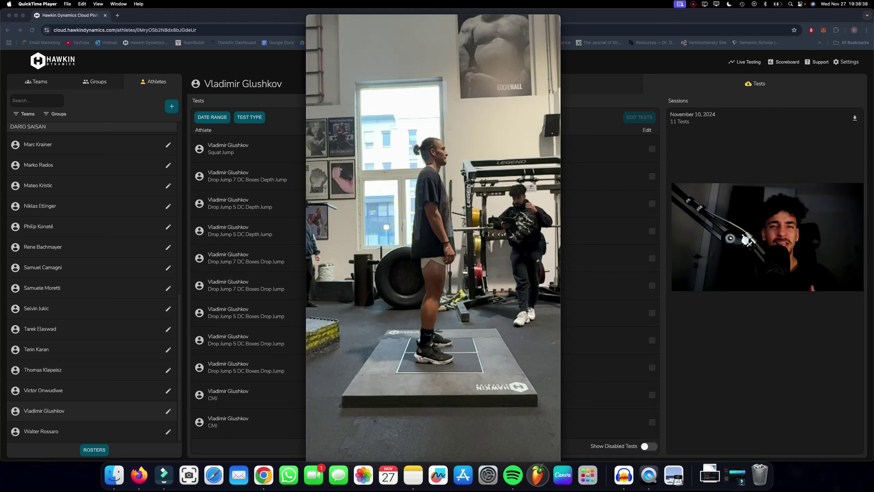
pyautogui.moveTo(422, 183)
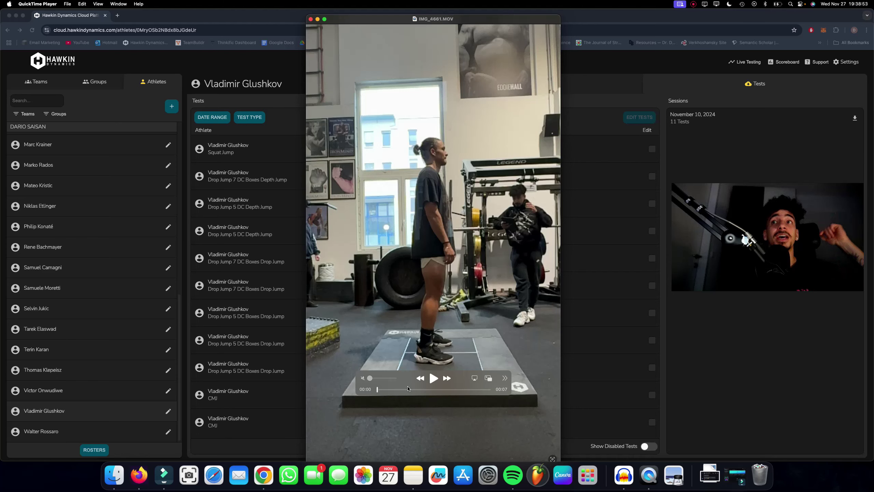
pyautogui.click(433, 377)
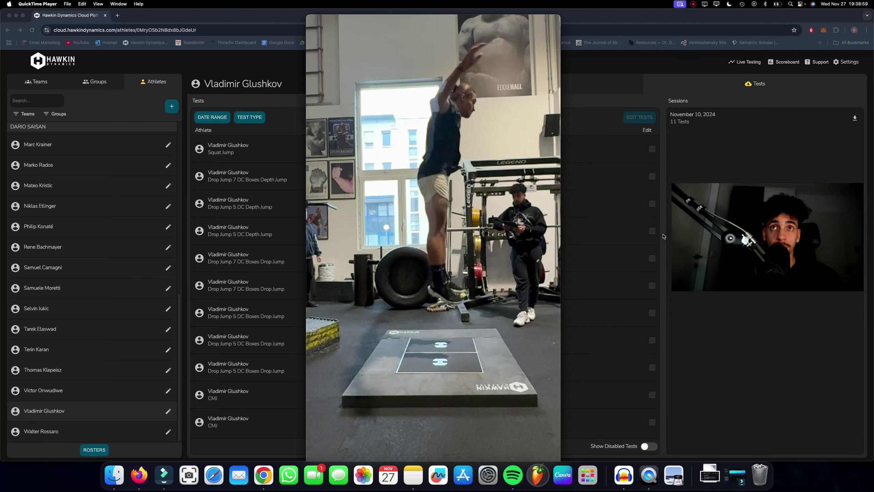
pyautogui.moveTo(482, 253)
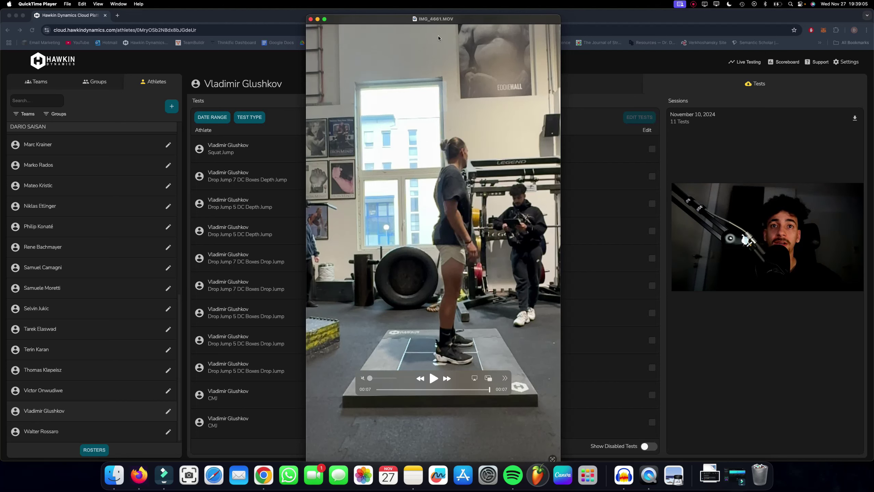
# Step: Apply the CMJ Strategy template to the athlete's Profile Report, giving athleticism score 54.7
pyautogui.click(599, 80)
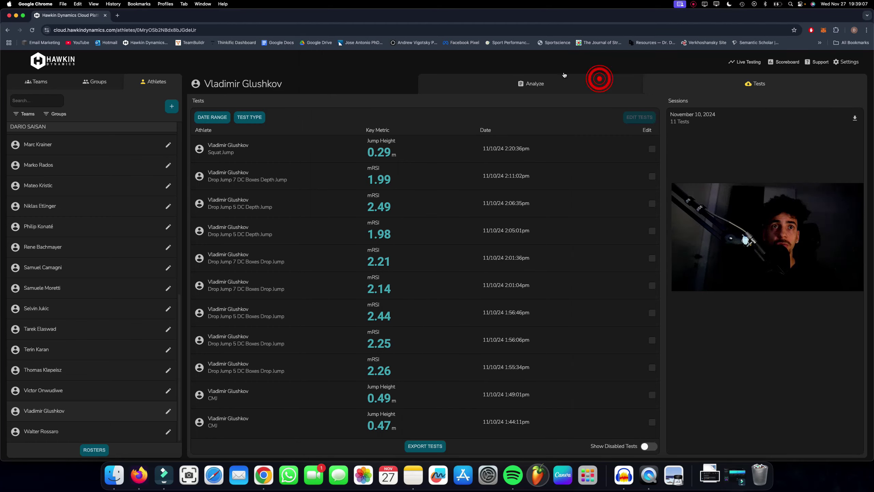
pyautogui.click(534, 82)
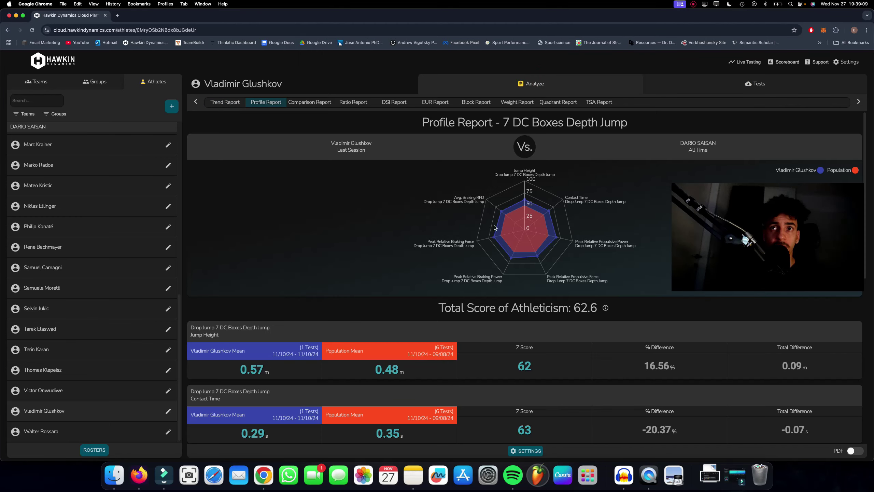
pyautogui.click(527, 449)
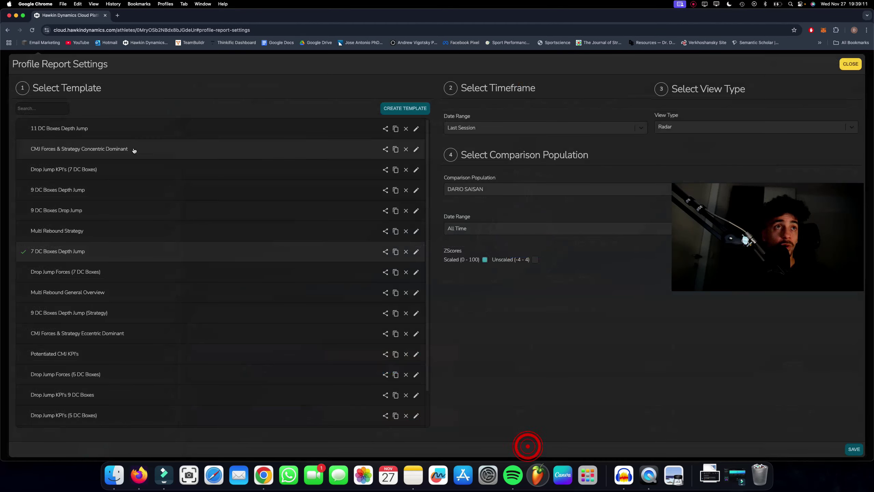
pyautogui.scroll(-2, 97, 361)
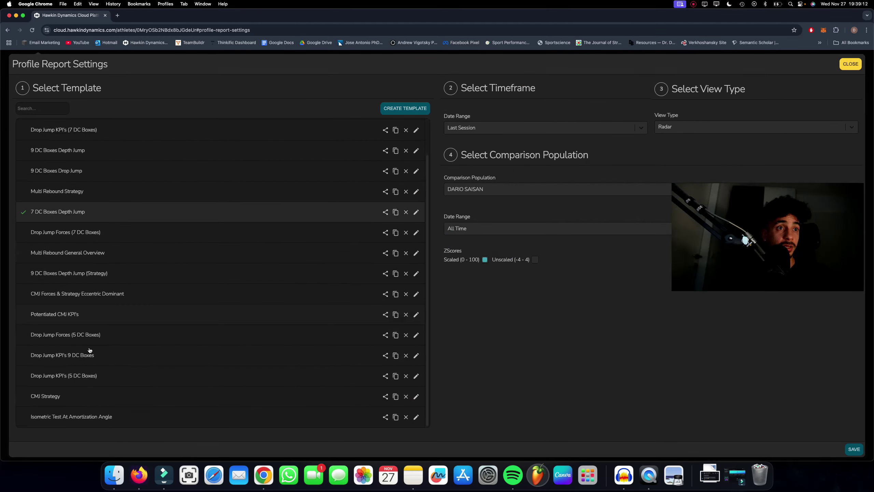
pyautogui.click(82, 398)
pyautogui.click(853, 449)
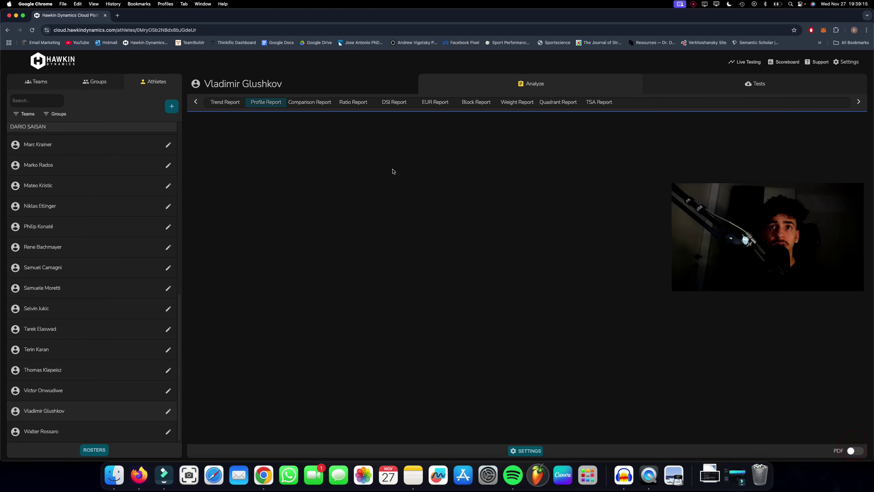
pyautogui.click(369, 204)
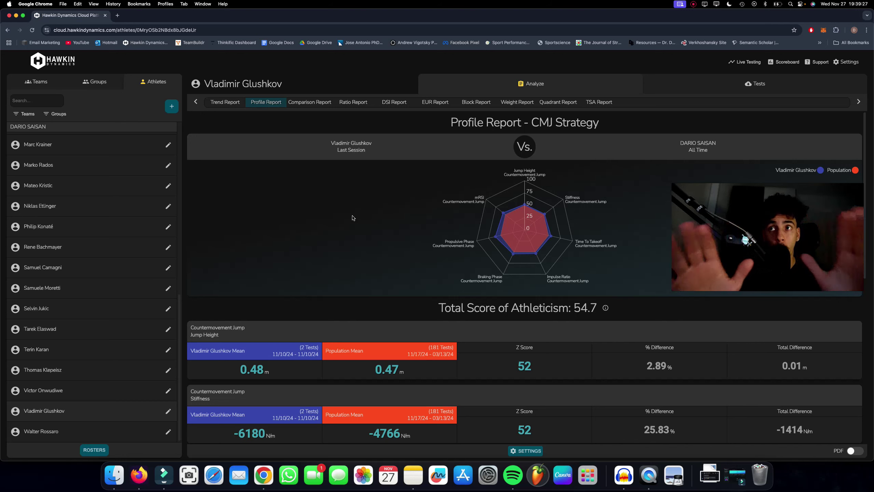
# Step: Scroll through the CMJ Strategy comparison rows, e.g. jump height 0.48 m vs 0.47 m mean
pyautogui.scroll(10, 71, 269)
pyautogui.scroll(-10, 86, 268)
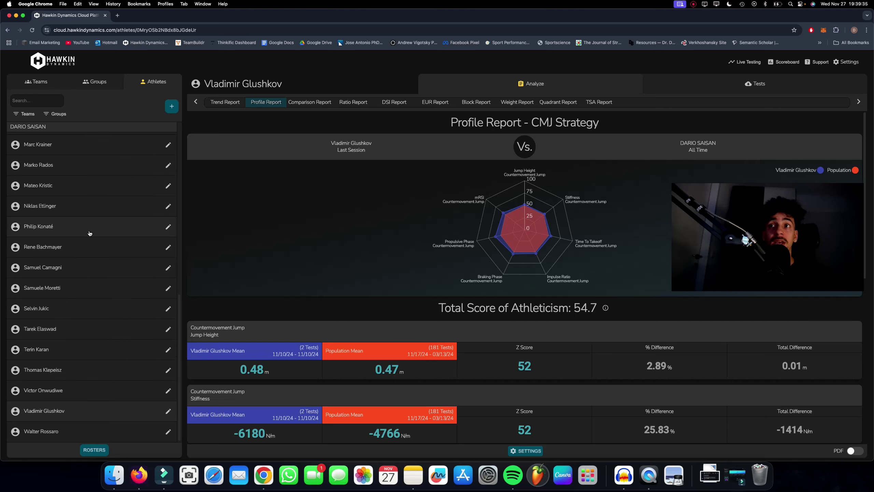
pyautogui.scroll(12, 91, 235)
pyautogui.scroll(-12, 91, 238)
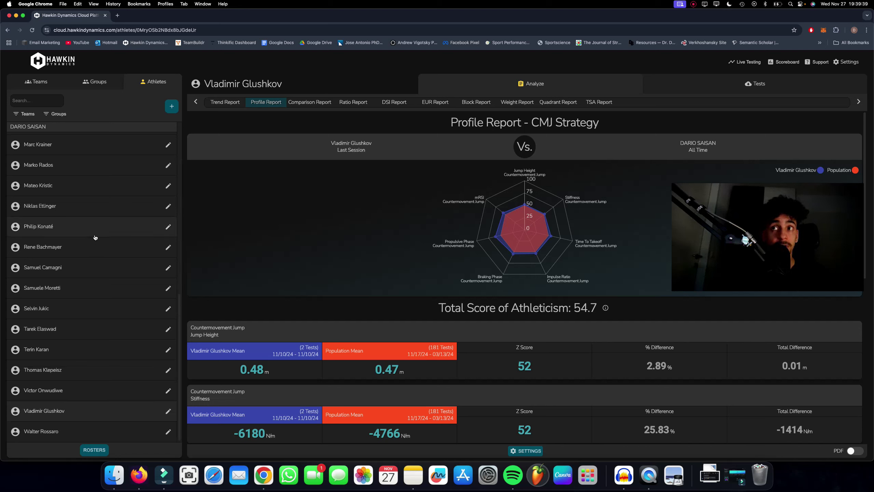
pyautogui.scroll(12, 96, 236)
pyautogui.scroll(-12, 97, 238)
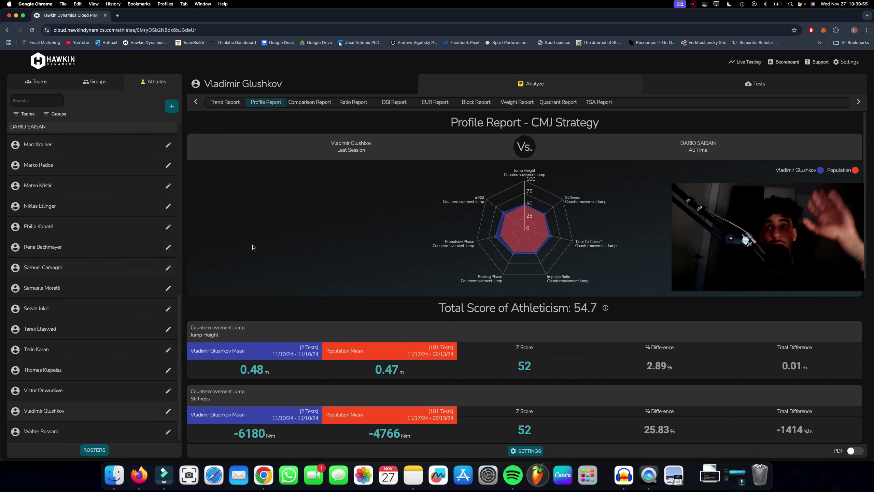
pyautogui.click(338, 224)
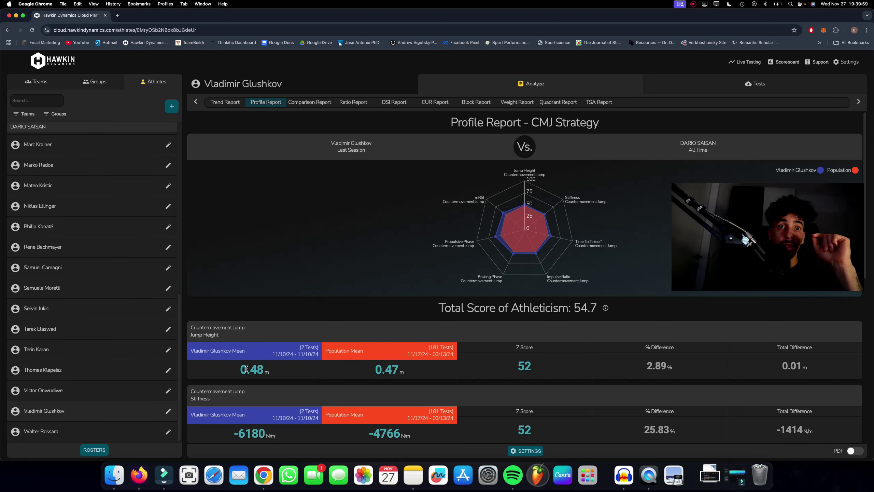
pyautogui.moveTo(479, 198)
pyautogui.scroll(-3, 379, 241)
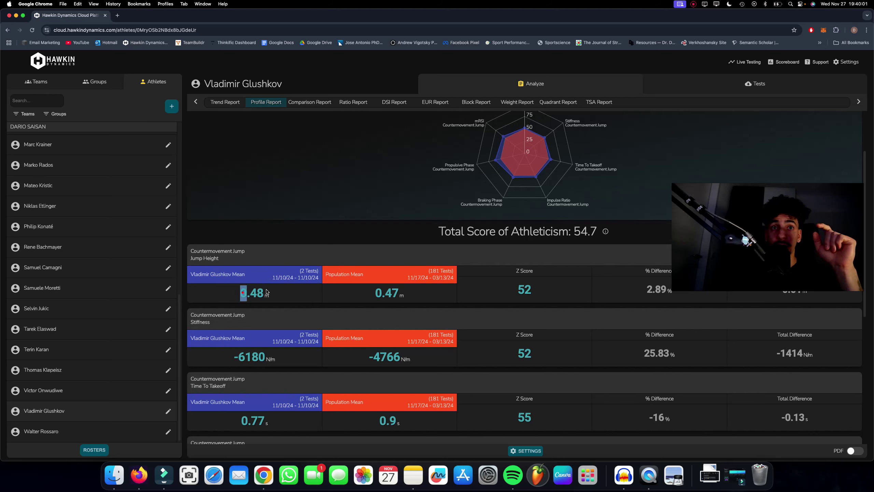
pyautogui.scroll(-3, 368, 293)
pyautogui.scroll(6, 365, 269)
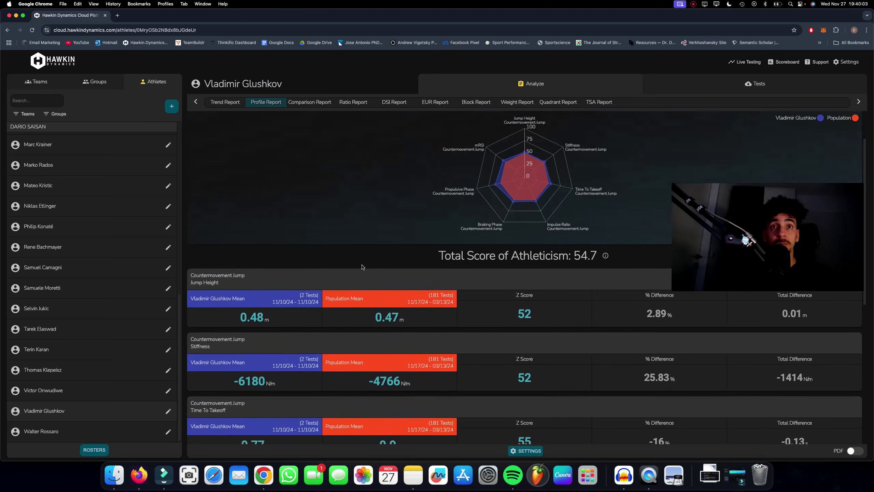
pyautogui.scroll(-4, 365, 267)
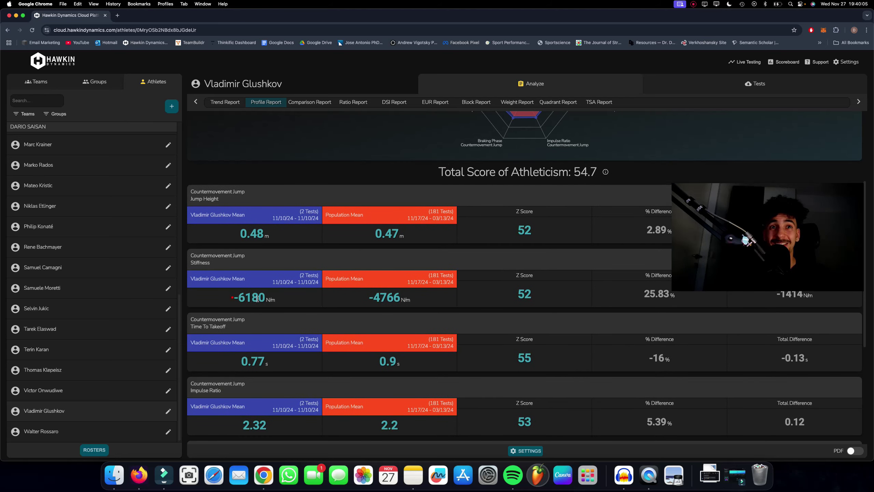
# Step: Highlight the -6180 and -4766 N/m Stiffness values in the comparison table
pyautogui.moveTo(269, 298); pyautogui.dragTo(435, 297)
pyautogui.click(434, 296)
pyautogui.scroll(2, 345, 299)
pyautogui.scroll(-2, 250, 303)
pyautogui.moveTo(235, 302); pyautogui.dragTo(309, 303)
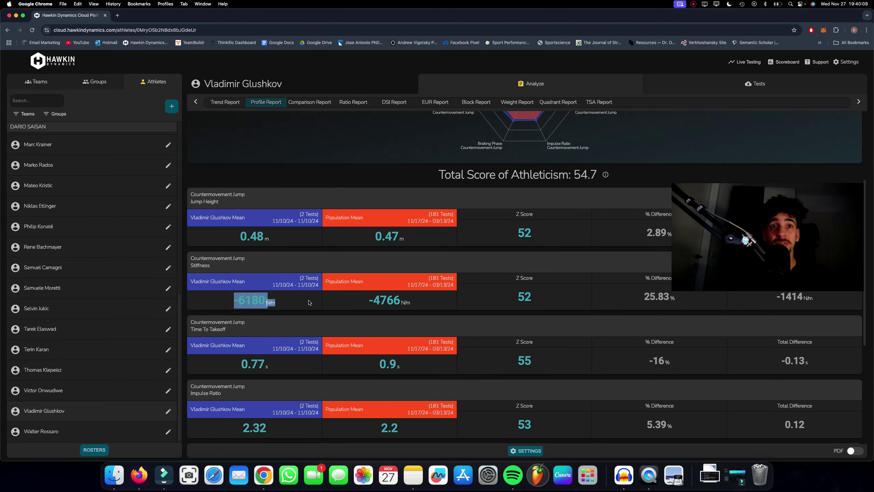
pyautogui.click(241, 303)
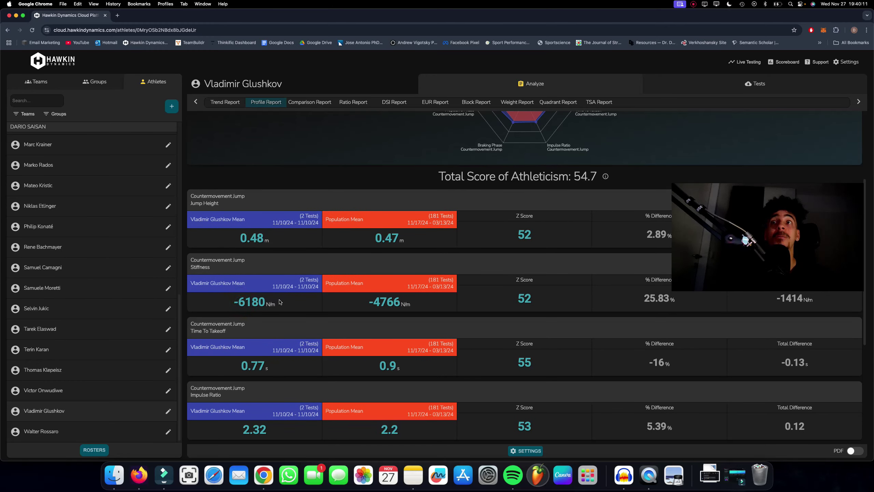
# Step: Replay IMG_6661.MOV from 00:00 and pause at the deepest squat near 00:01
pyautogui.press('super+Tab')
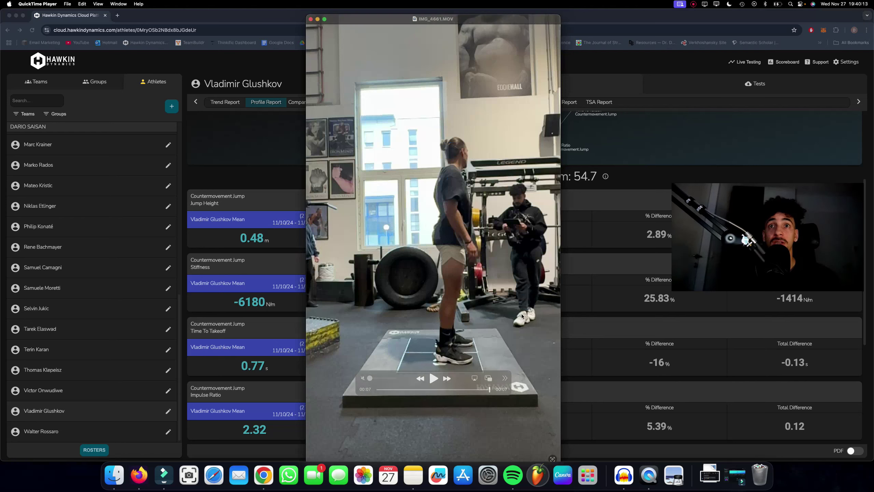
pyautogui.moveTo(388, 388); pyautogui.dragTo(378, 389)
pyautogui.click(434, 379)
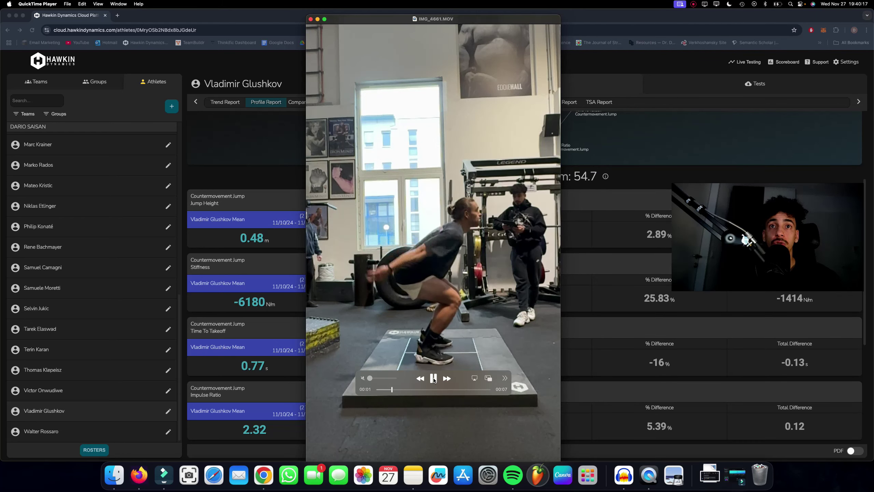
pyautogui.click(433, 378)
pyautogui.moveTo(399, 388)
pyautogui.mouseDown()
pyautogui.moveTo(379, 390)
pyautogui.moveTo(392, 390)
pyautogui.mouseUp()
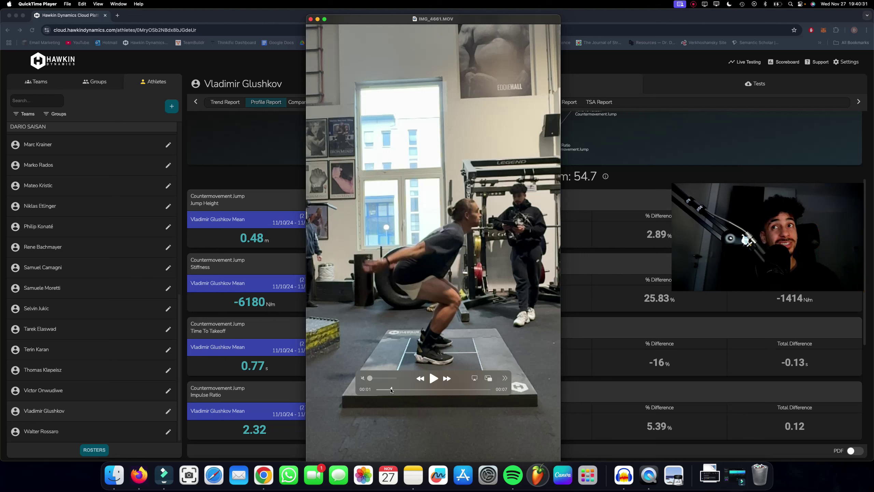
pyautogui.moveTo(391, 390)
pyautogui.mouseDown()
pyautogui.moveTo(380, 390)
pyautogui.moveTo(403, 389)
pyautogui.moveTo(386, 389)
pyautogui.mouseUp()
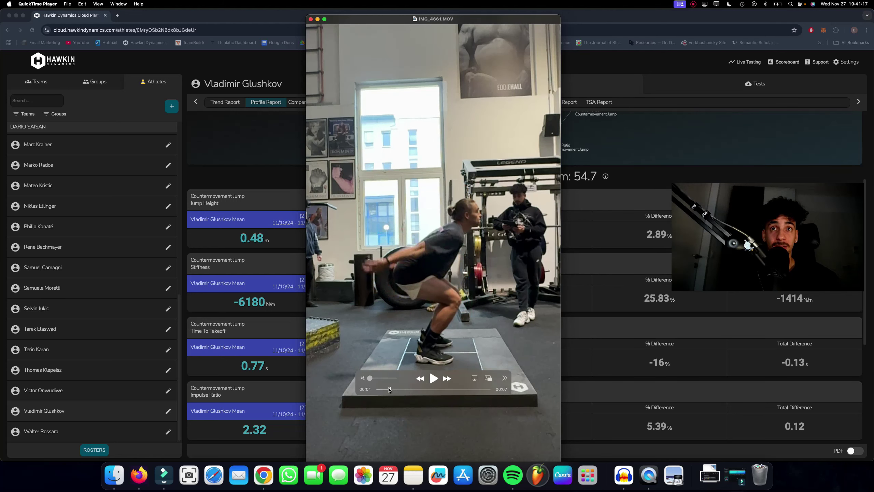
# Step: Scrub IMG_6661.MOV through the squat and arm swing, then play it through take-off
pyautogui.moveTo(388, 389); pyautogui.dragTo(390, 389)
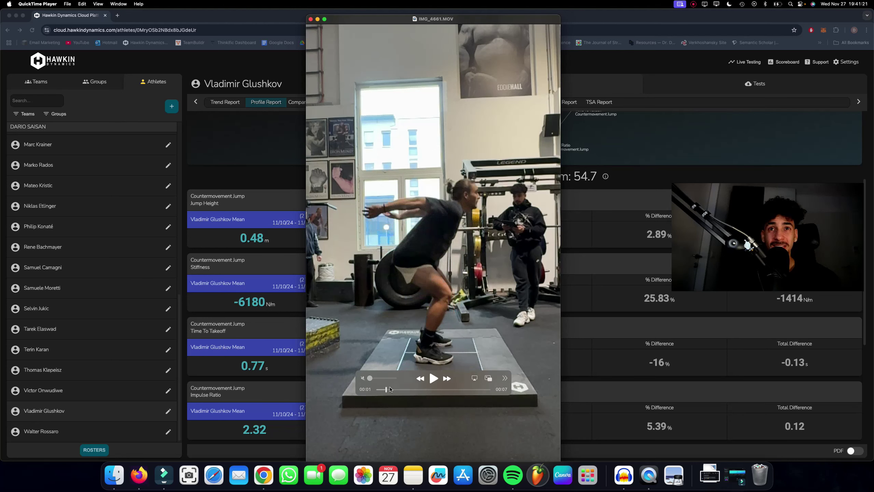
pyautogui.click(390, 389)
pyautogui.click(385, 391)
pyautogui.moveTo(384, 390); pyautogui.dragTo(389, 389)
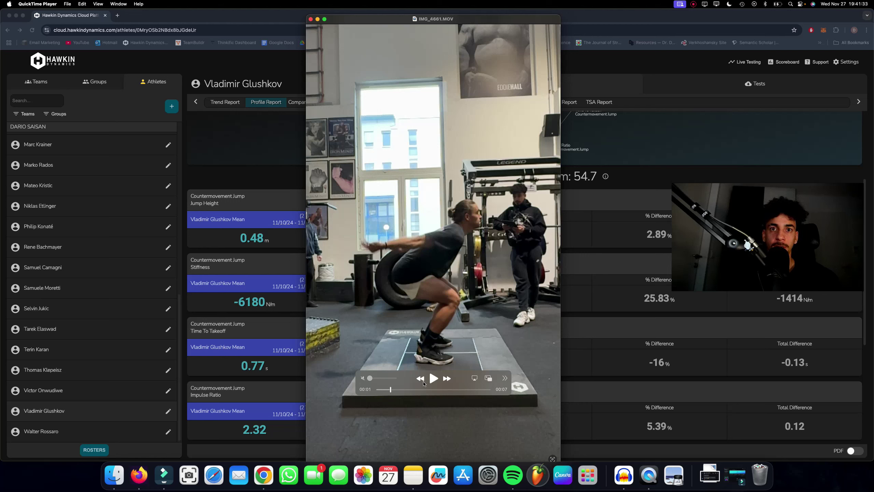
pyautogui.moveTo(395, 392)
pyautogui.mouseDown()
pyautogui.moveTo(383, 391)
pyautogui.moveTo(415, 389)
pyautogui.moveTo(379, 393)
pyautogui.mouseUp()
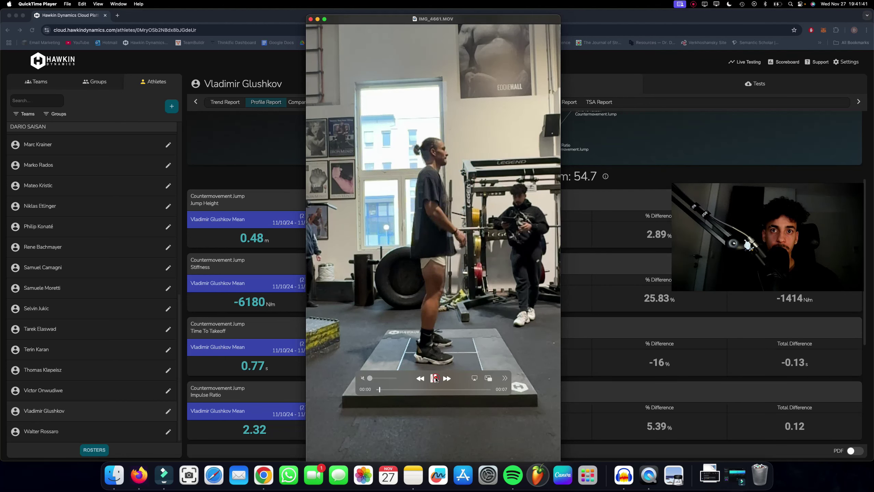
pyautogui.click(434, 378)
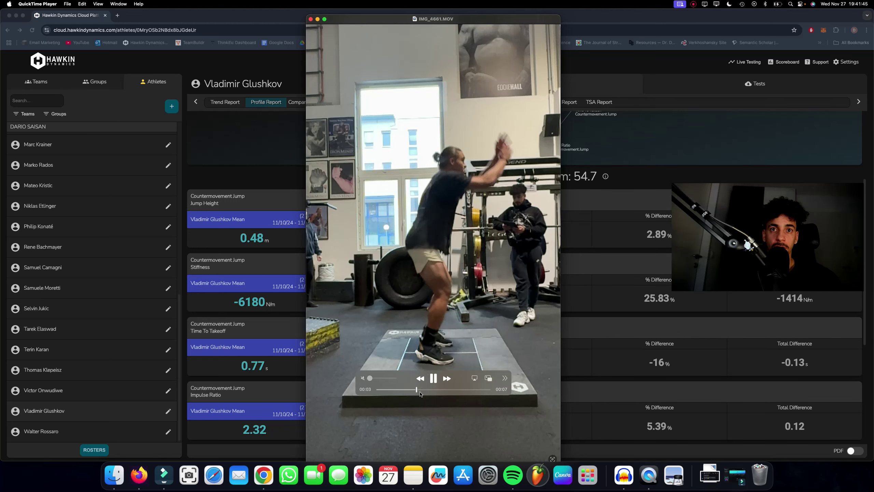
pyautogui.moveTo(416, 390); pyautogui.dragTo(461, 389)
# Step: Back in the Profile Report, highlight the athlete's 0.77 s Time To Takeoff
pyautogui.click(565, 198)
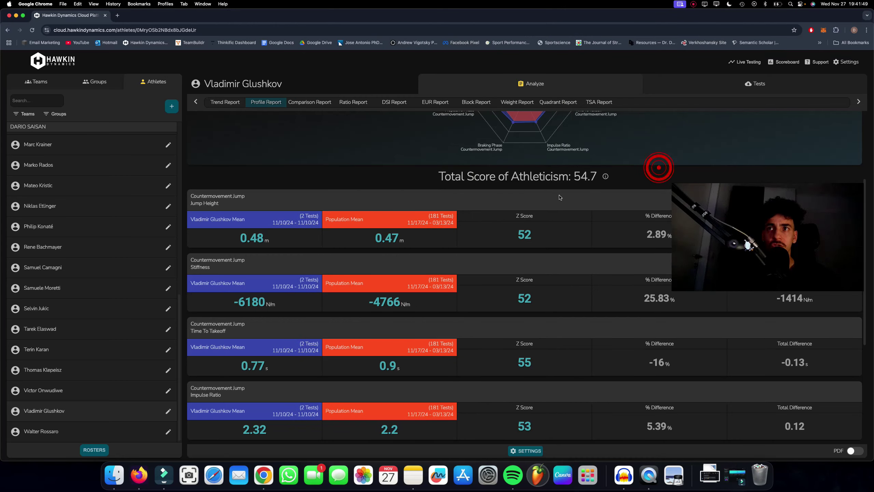
pyautogui.scroll(-4, 410, 235)
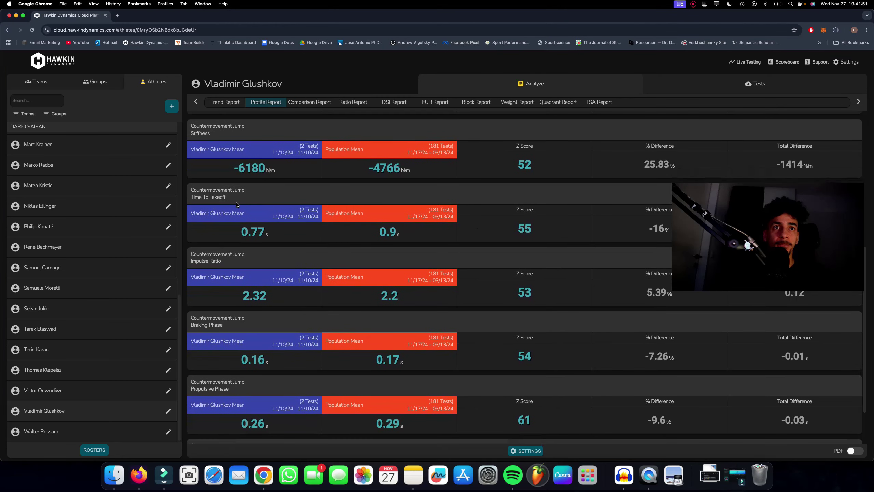
pyautogui.scroll(8, 483, 223)
pyautogui.scroll(-5, 482, 223)
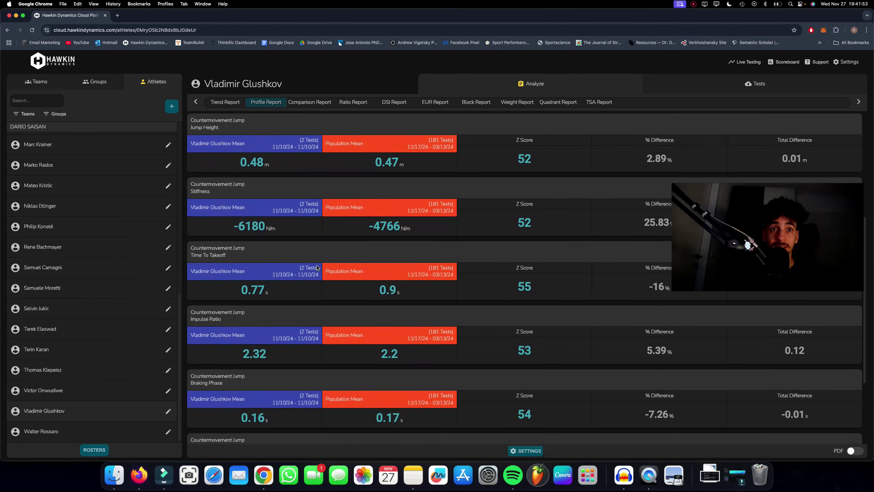
pyautogui.moveTo(239, 286); pyautogui.dragTo(420, 284)
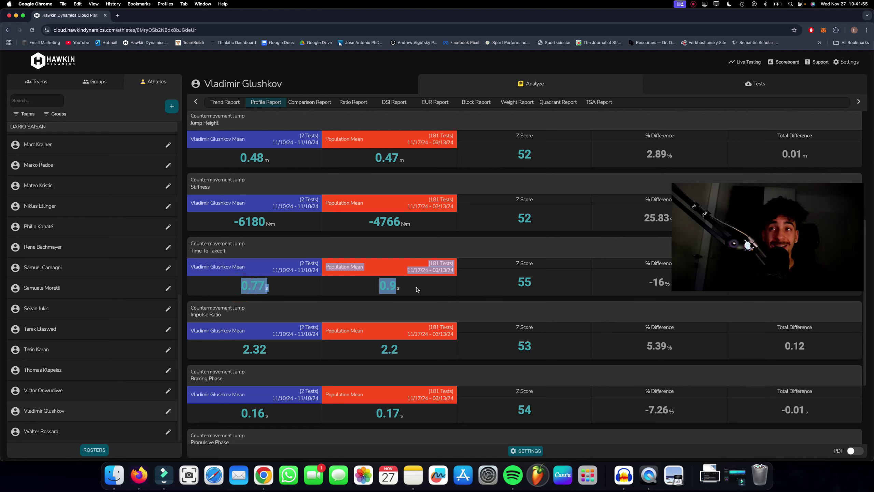
pyautogui.click(417, 289)
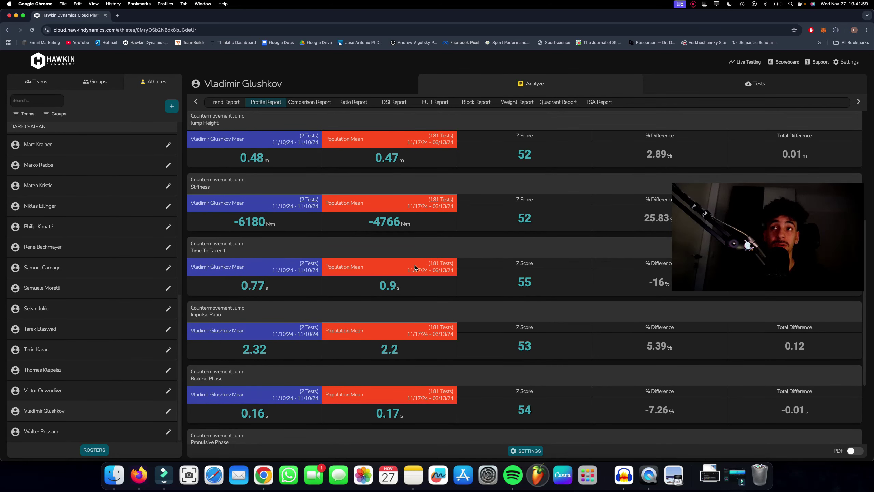
pyautogui.doubleClick(251, 285)
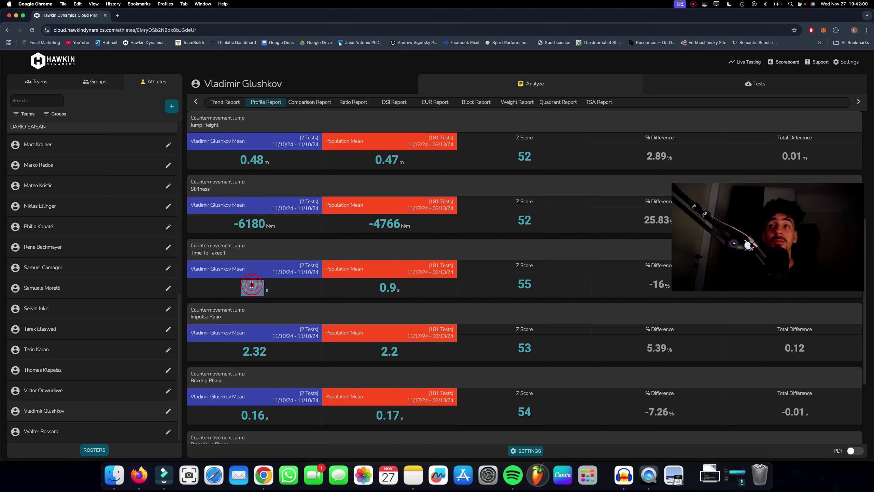
pyautogui.click(272, 289)
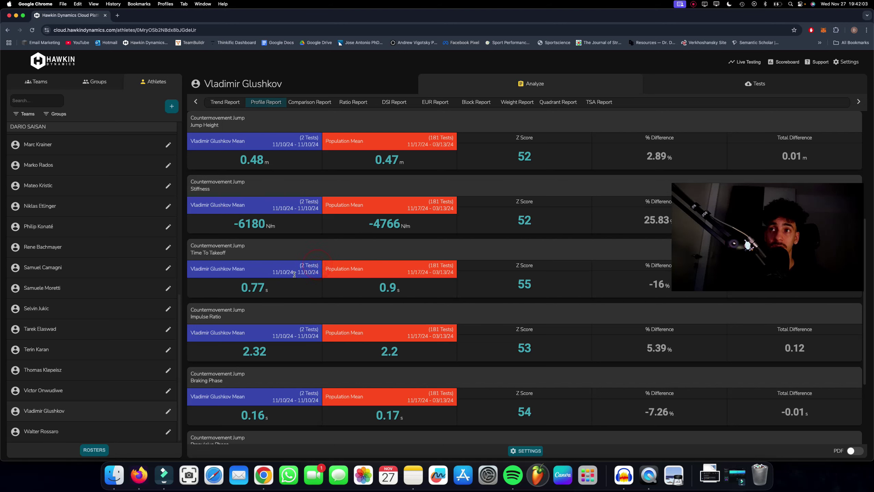
# Step: Review the remaining metrics, then open the 0.49 m CMJ test from the Tests list
pyautogui.scroll(-2, 295, 275)
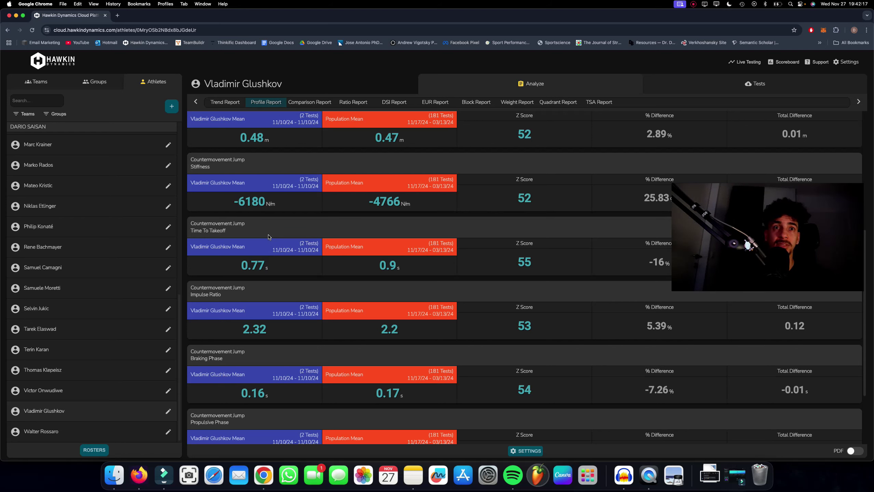
pyautogui.scroll(-5, 268, 237)
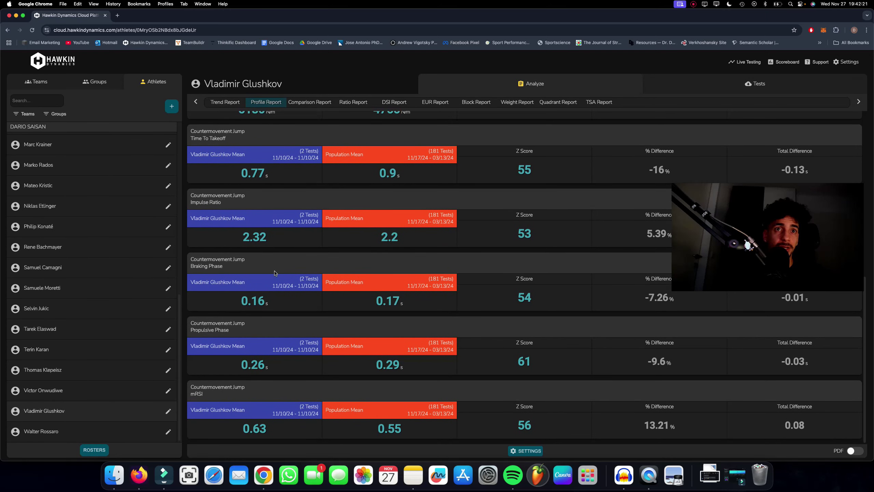
pyautogui.scroll(10, 303, 273)
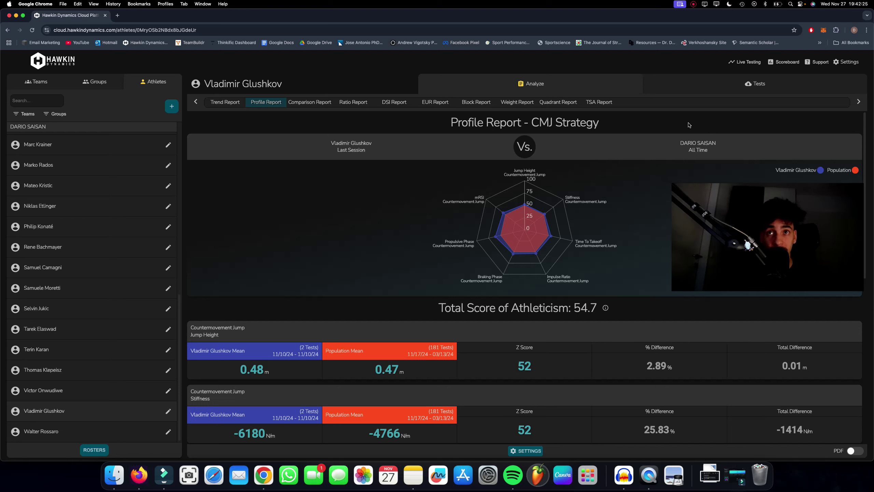
pyautogui.click(725, 89)
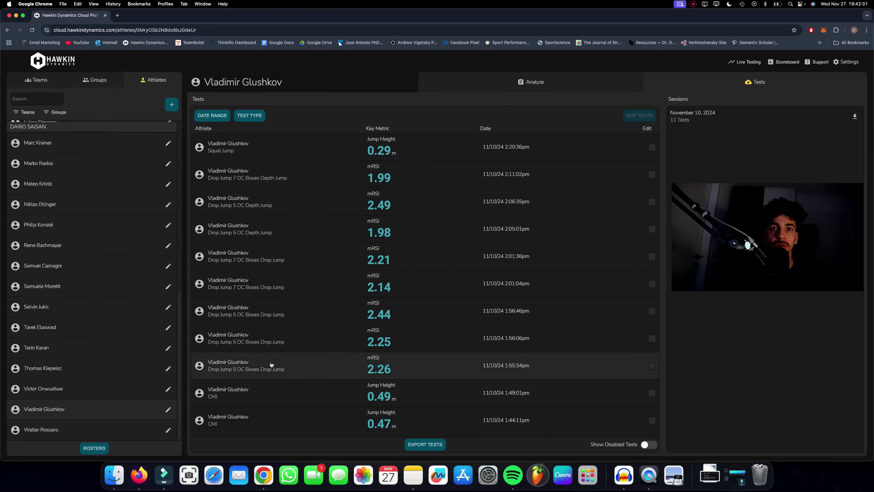
pyautogui.click(289, 395)
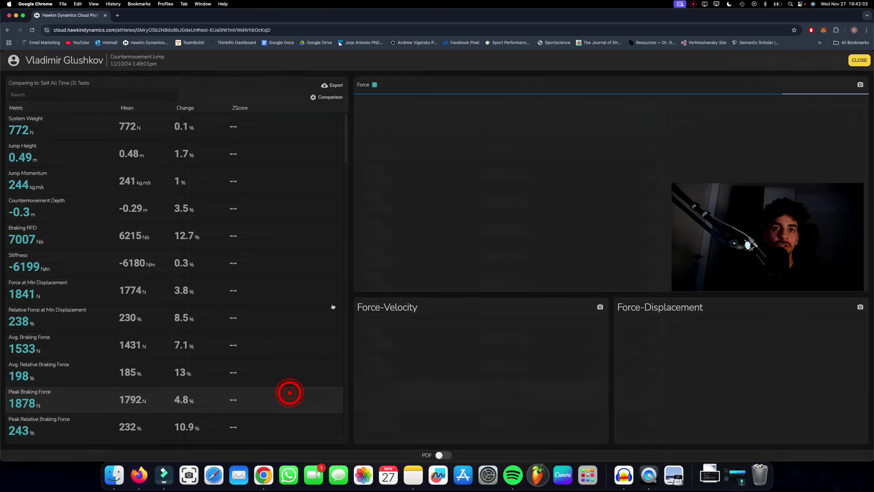
# Step: Close the 0.49 m CMJ details, briefly show disabled tests, then hide them again
pyautogui.click(854, 61)
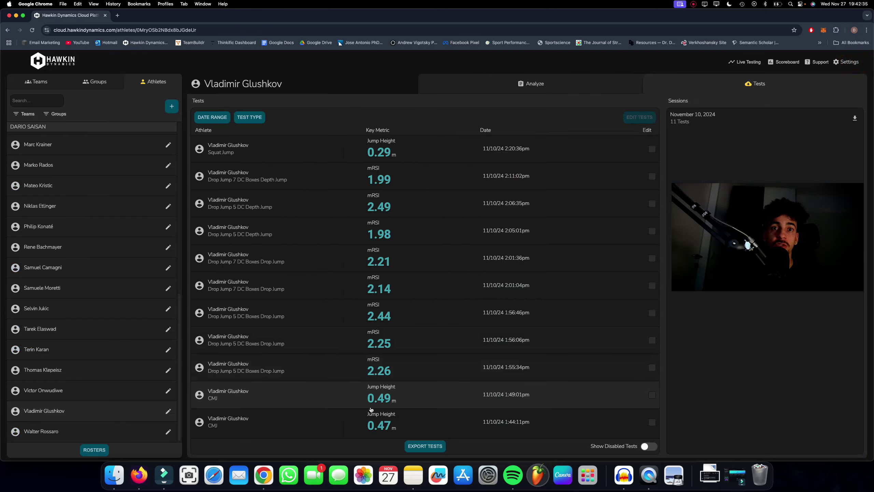
pyautogui.click(650, 447)
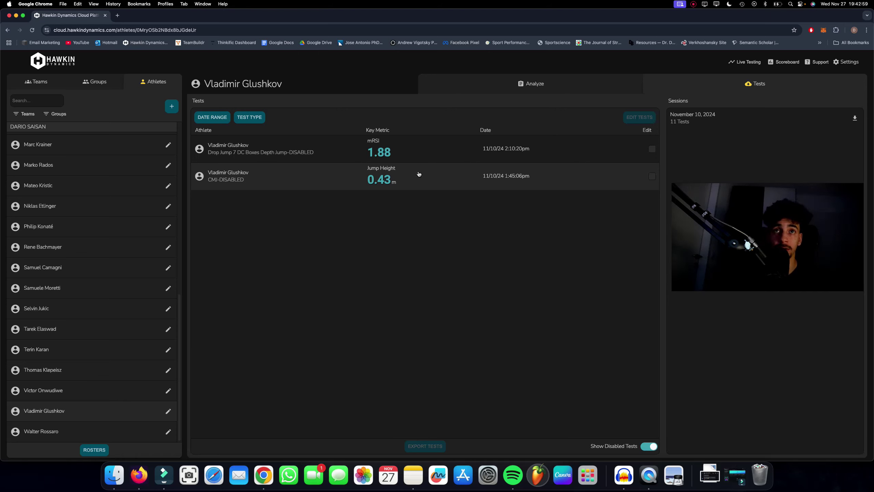
pyautogui.click(507, 84)
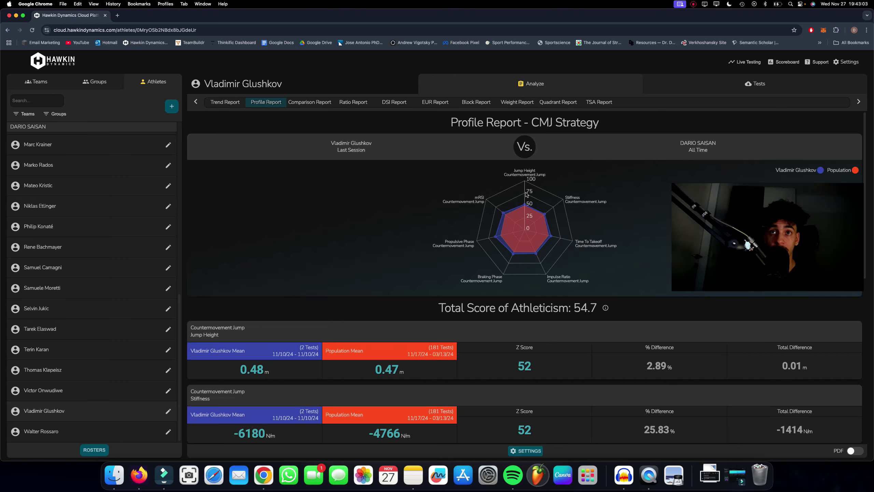
pyautogui.click(753, 86)
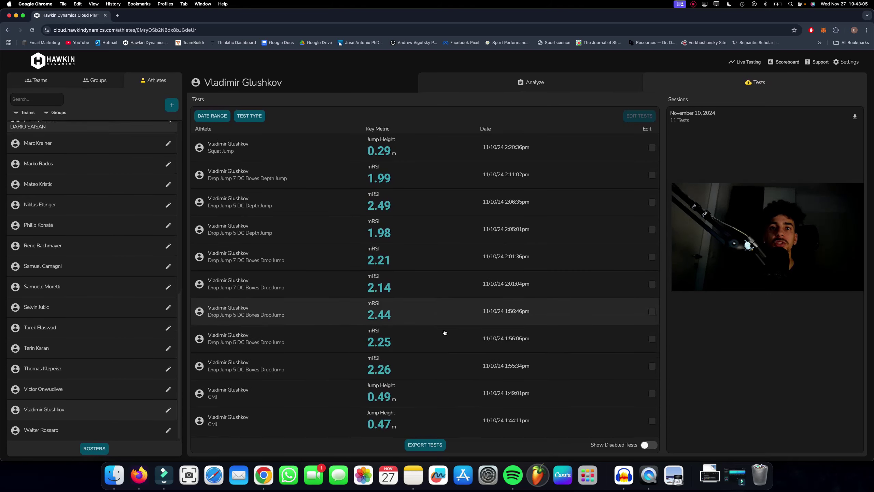
pyautogui.click(644, 447)
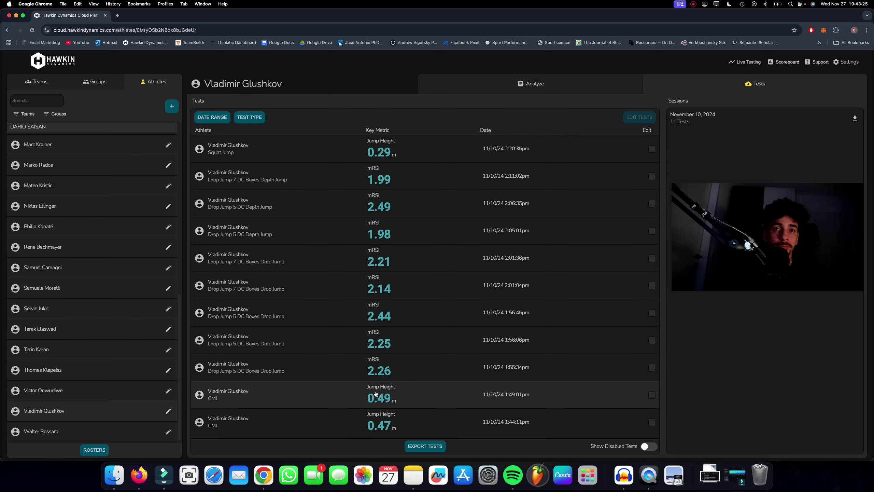
pyautogui.click(373, 394)
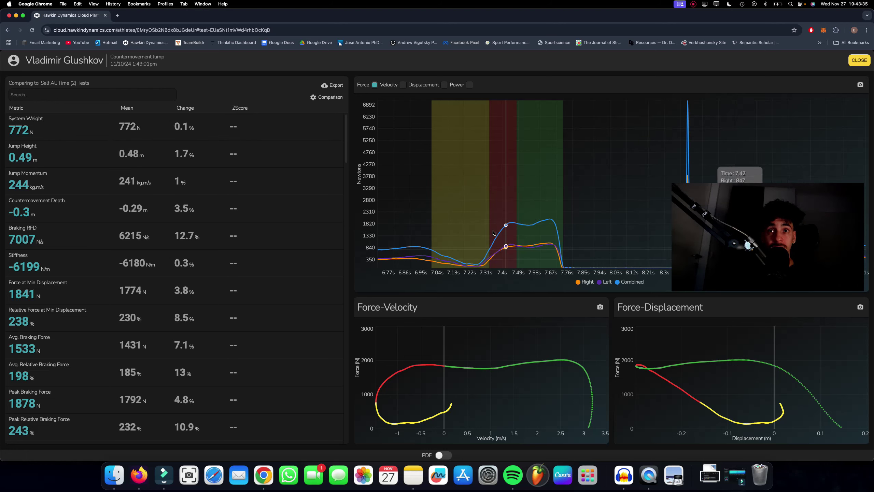
pyautogui.press('super+Tab')
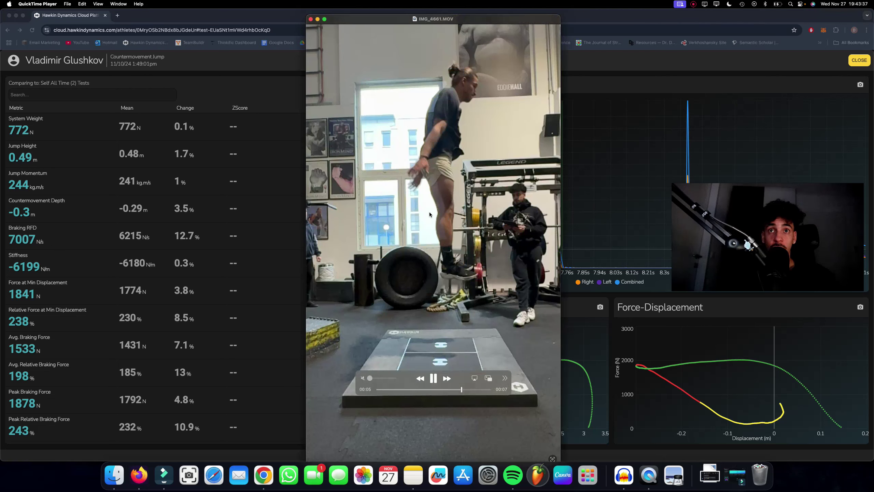
pyautogui.click(396, 389)
pyautogui.click(743, 150)
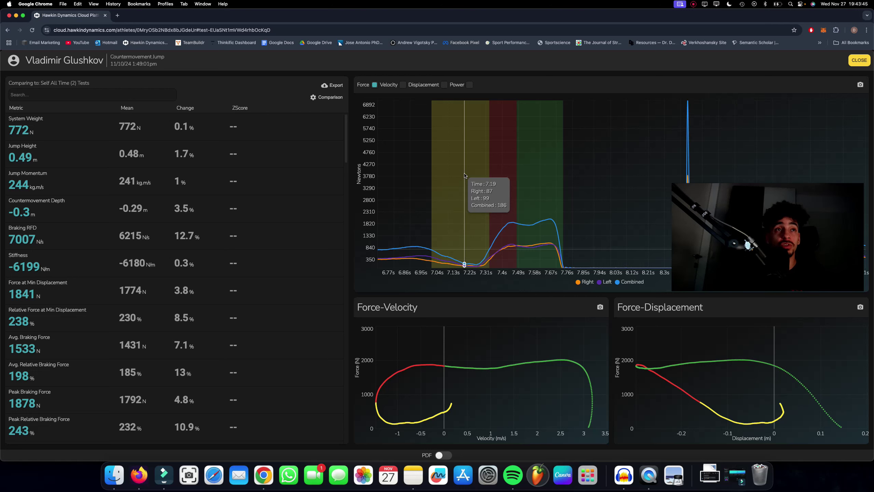
pyautogui.click(859, 60)
# Step: Load the CMJ Forces & Strategy Concentric Dominant template and inspect Peak Relative Propulsive Power (score 52.7)
pyautogui.click(523, 81)
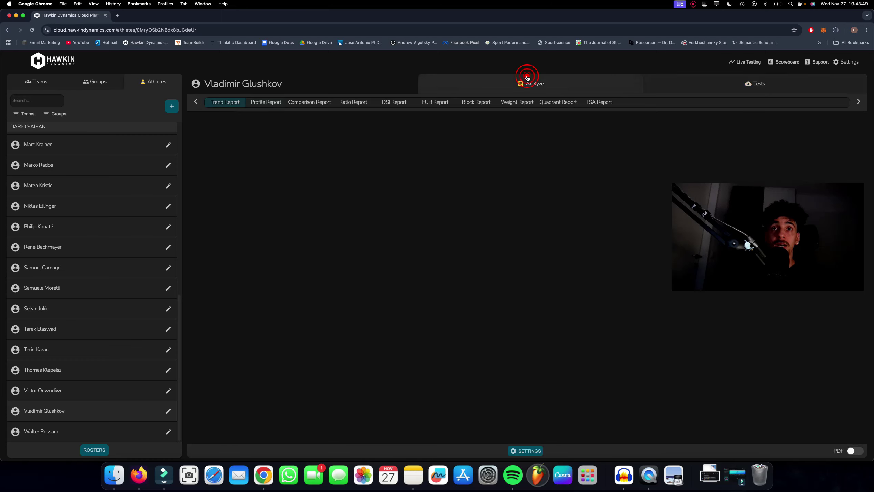
pyautogui.click(523, 451)
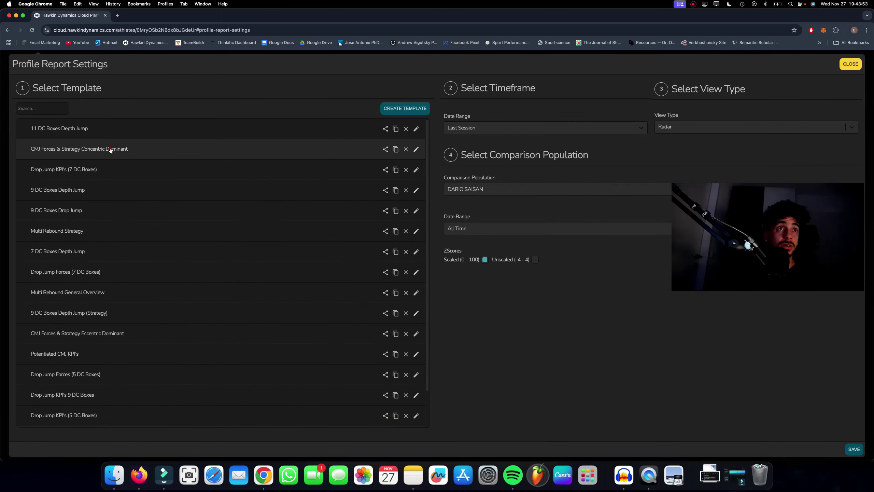
pyautogui.click(854, 449)
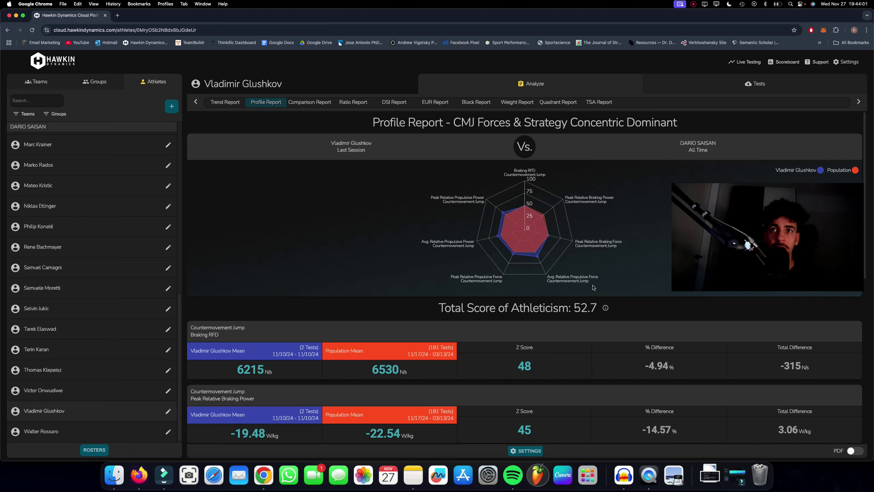
pyautogui.moveTo(456, 246); pyautogui.dragTo(455, 201)
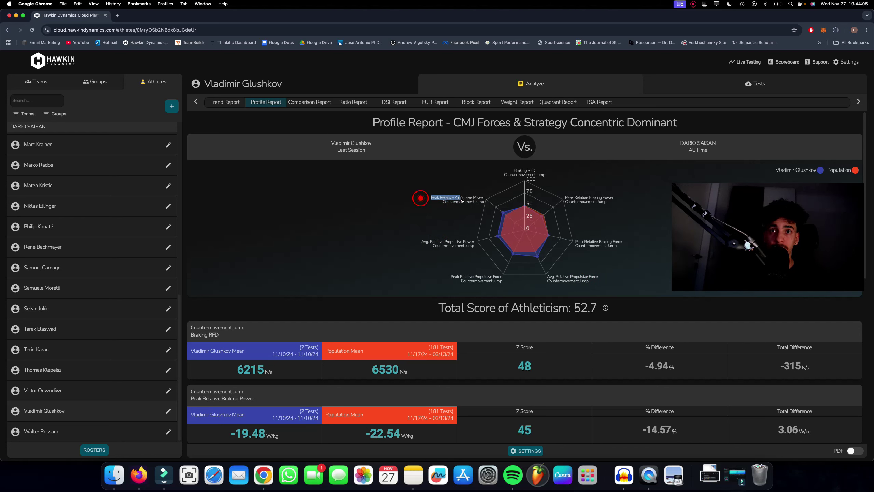
pyautogui.click(462, 197)
pyautogui.scroll(-5, 354, 244)
pyautogui.scroll(5, 413, 213)
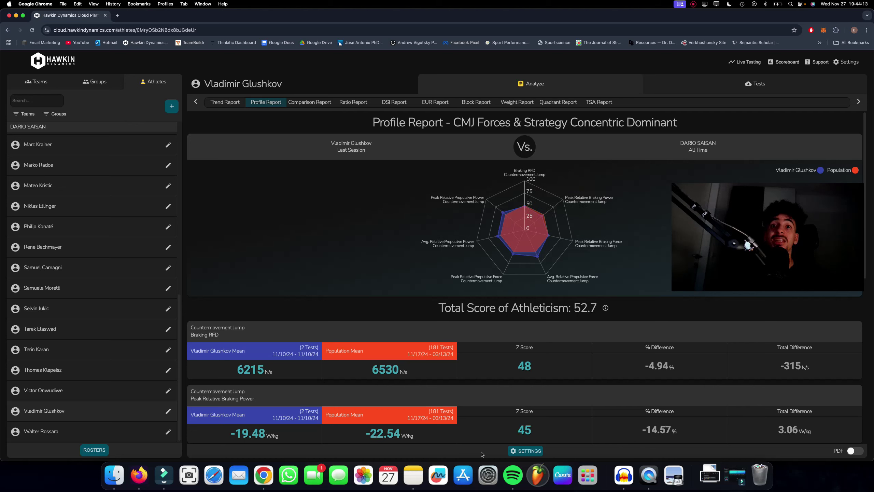
# Step: Save the CMJ Forces & Strategy Eccentric Dominant template in the Profile Report settings
pyautogui.click(517, 448)
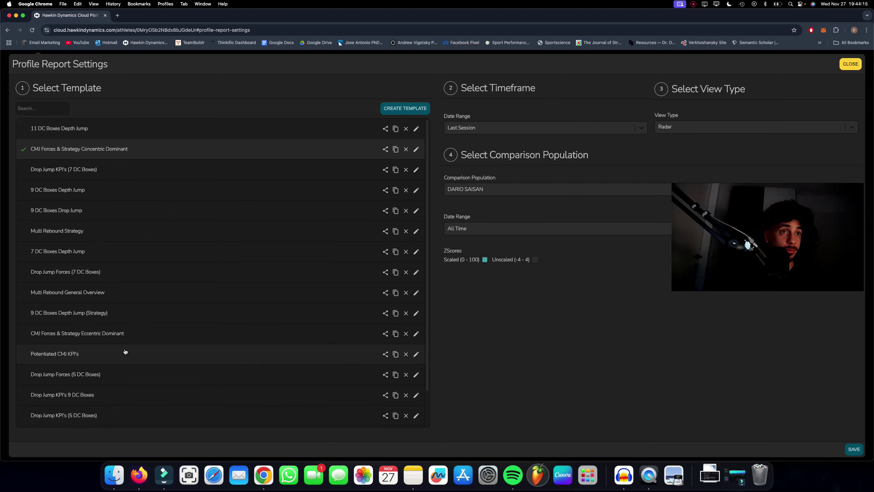
pyautogui.scroll(-2, 125, 352)
pyautogui.click(855, 449)
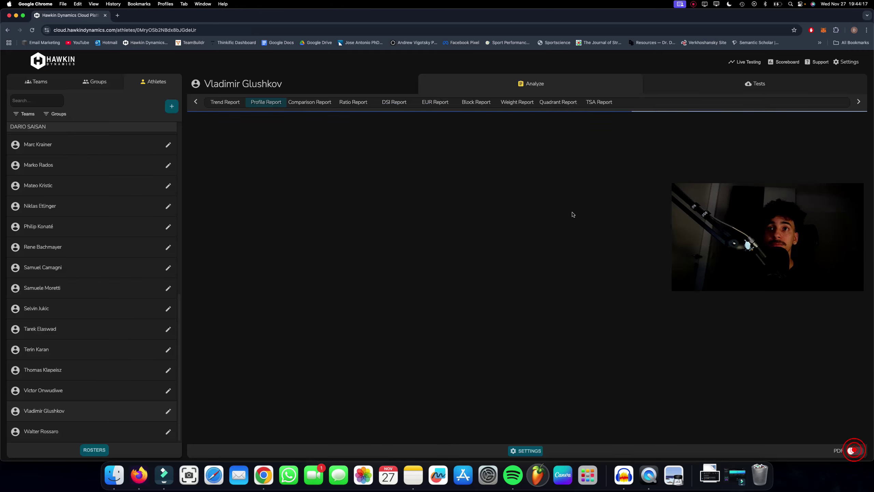
pyautogui.click(373, 181)
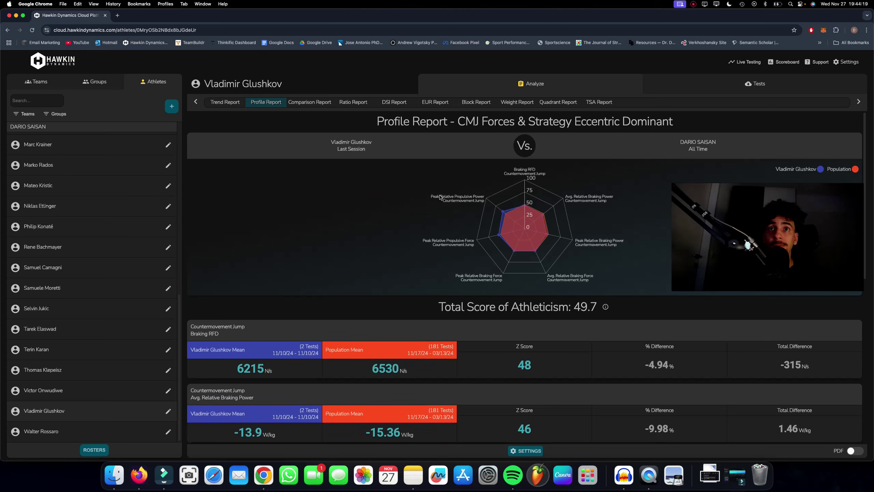
# Step: Check Avg. Relative Braking Force and Braking RFD (Z score 48) on the radar chart
pyautogui.scroll(-2, 497, 186)
pyautogui.moveTo(493, 167)
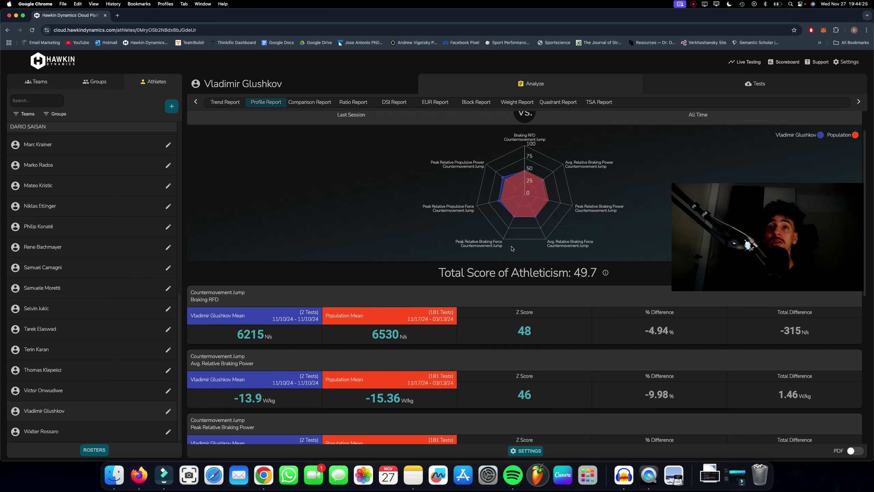
pyautogui.scroll(2, 616, 206)
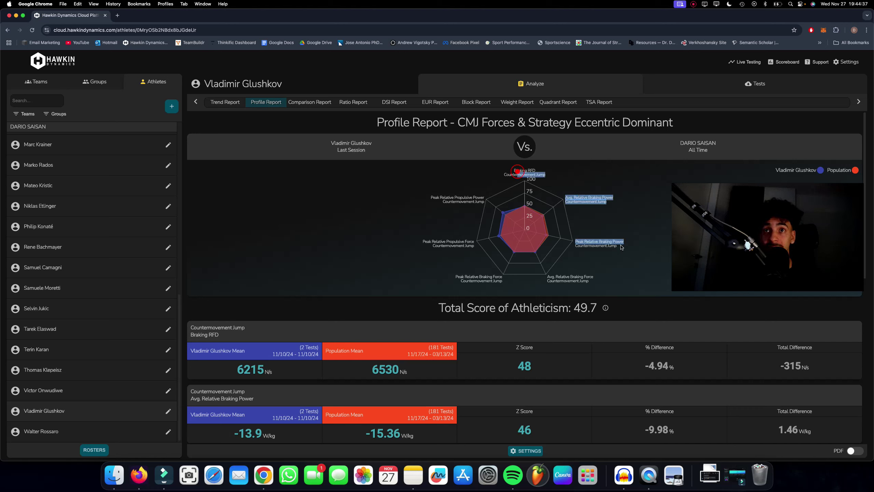
pyautogui.click(588, 280)
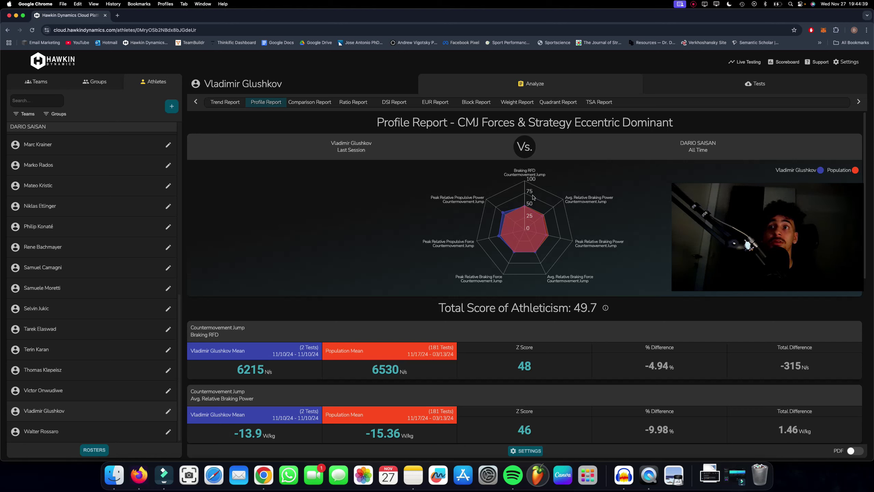
pyautogui.moveTo(511, 266)
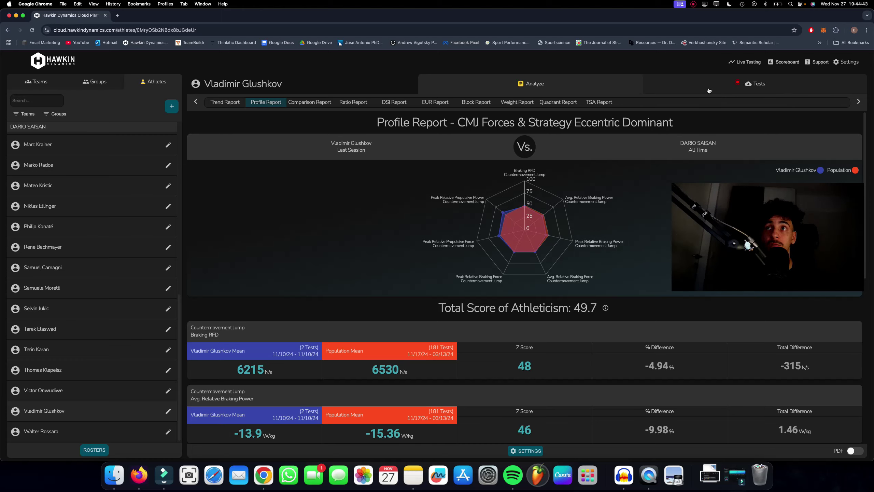
# Step: Open the 11/10/24 1:49:01pm CMJ (0.49 m) and view its force-time, velocity and displacement curves
pyautogui.click(745, 83)
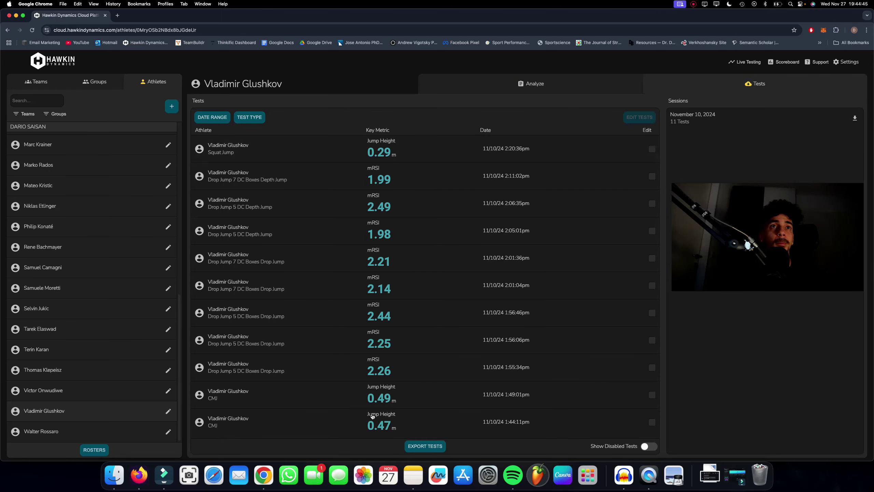
pyautogui.click(345, 396)
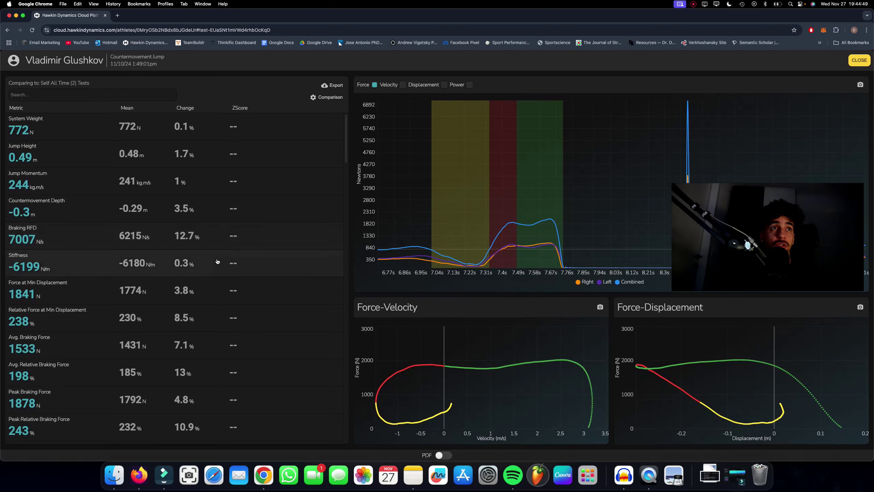
pyautogui.scroll(-3, 218, 256)
pyautogui.scroll(3, 77, 116)
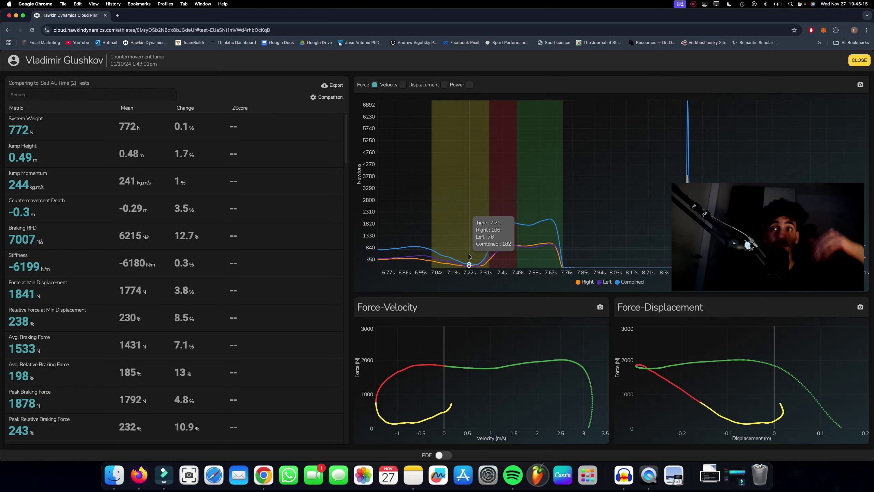
# Step: Scrub IMG_4661.MOV back in QuickTime to replay the countermovement and arm-swing frames
pyautogui.press('super+Tab')
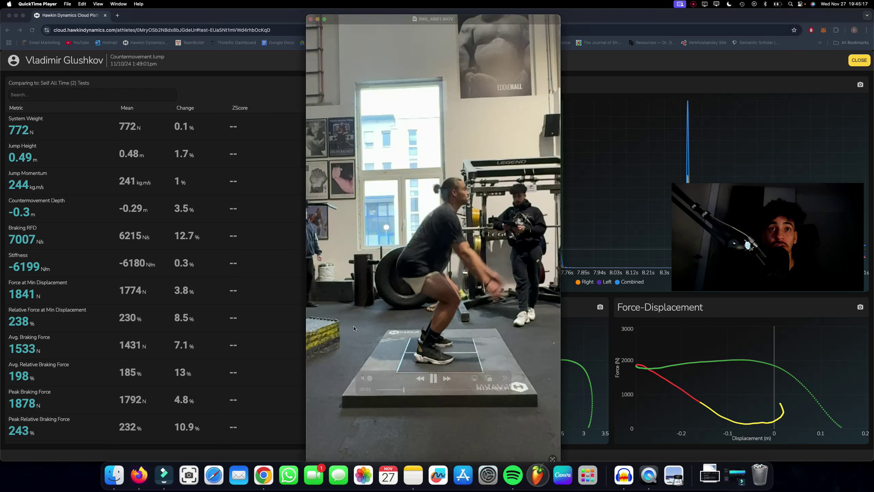
pyautogui.moveTo(399, 389)
pyautogui.mouseDown()
pyautogui.moveTo(379, 390)
pyautogui.moveTo(388, 390)
pyautogui.mouseUp()
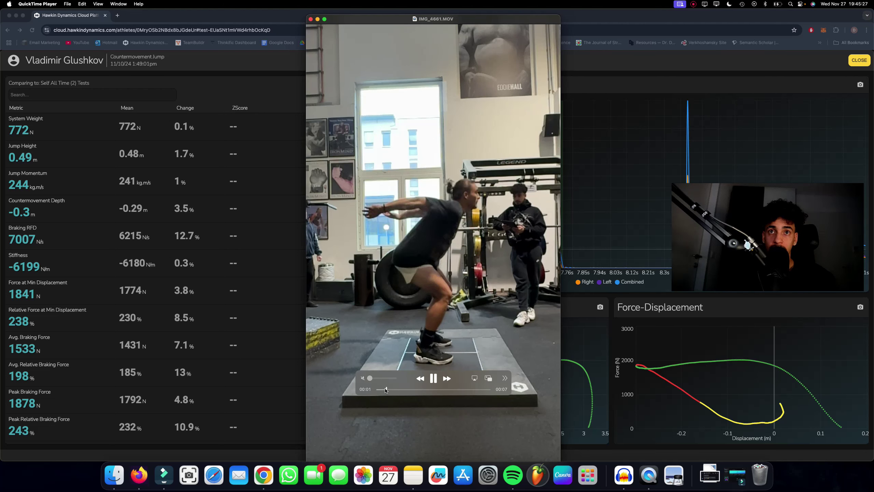
pyautogui.moveTo(386, 390); pyautogui.dragTo(383, 390)
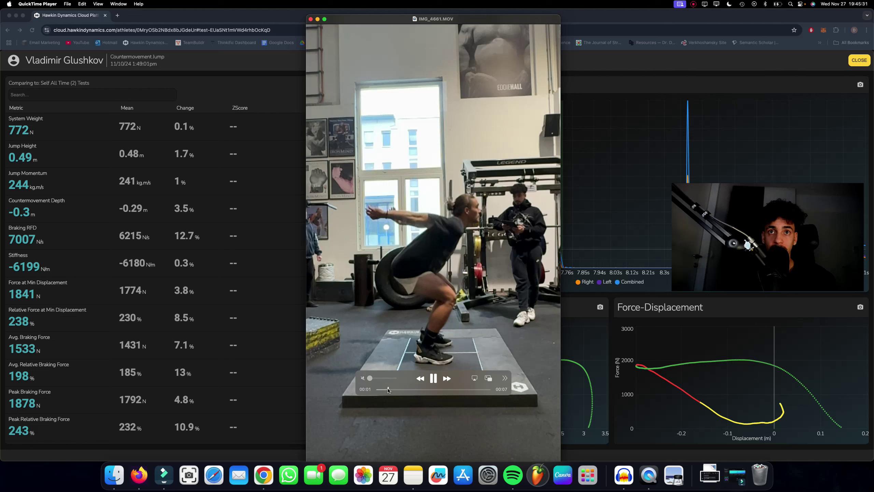
pyautogui.moveTo(388, 389); pyautogui.dragTo(382, 389)
# Step: Flip between the force-time chart and the jump video to compare them
pyautogui.press('super+Tab')
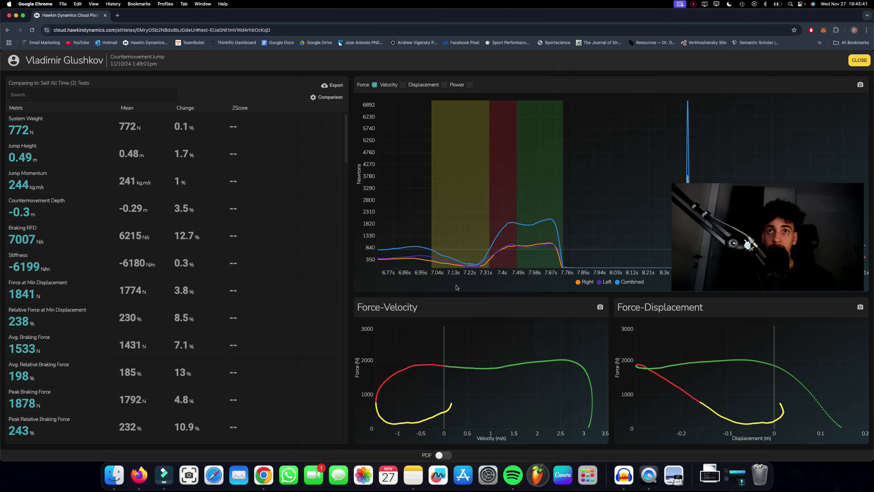
pyautogui.moveTo(465, 260)
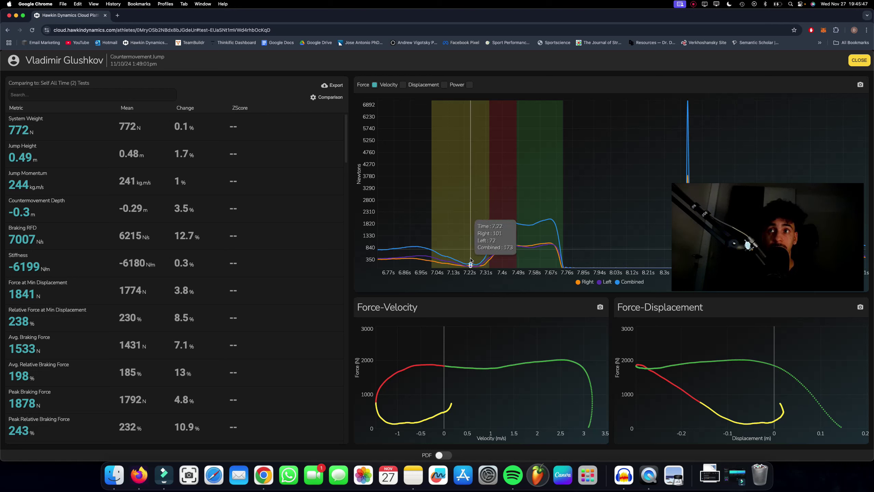
pyautogui.press('super+Tab')
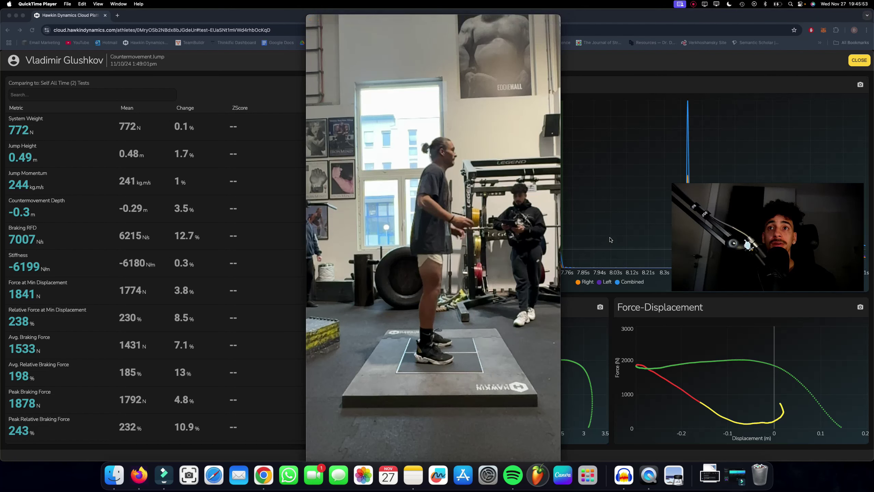
pyautogui.press('super+Tab')
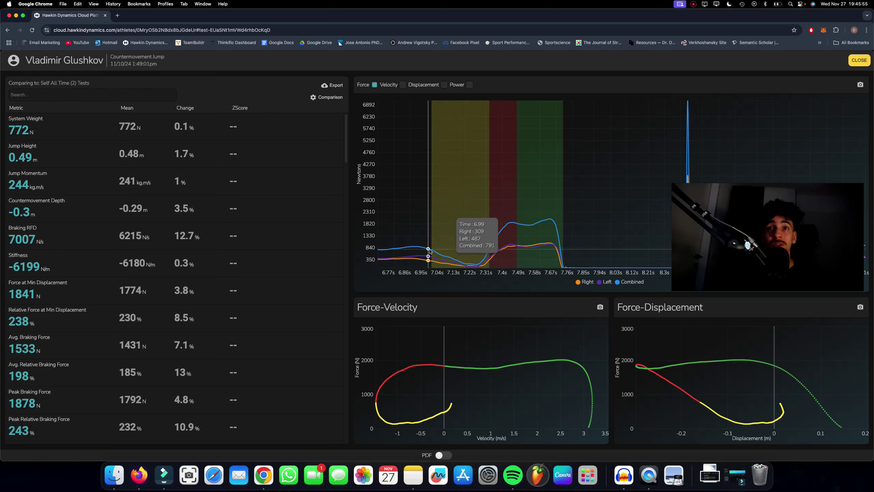
pyautogui.press('super+Tab')
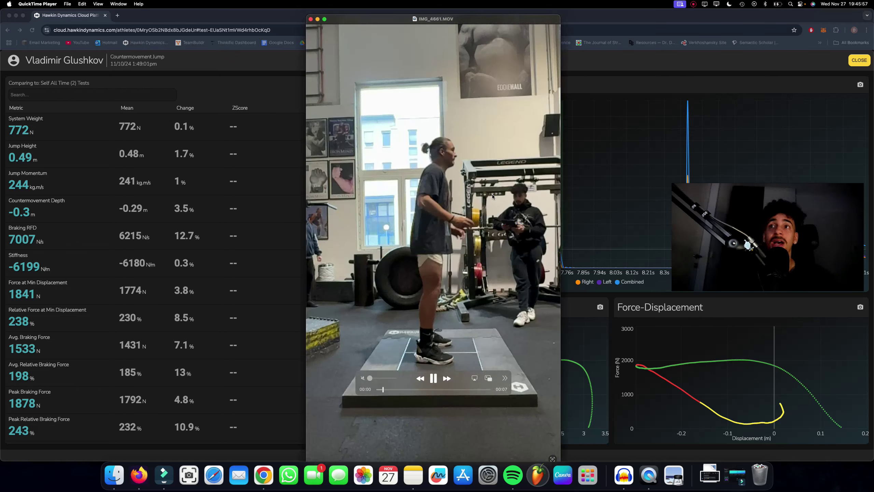
pyautogui.press('super+Tab')
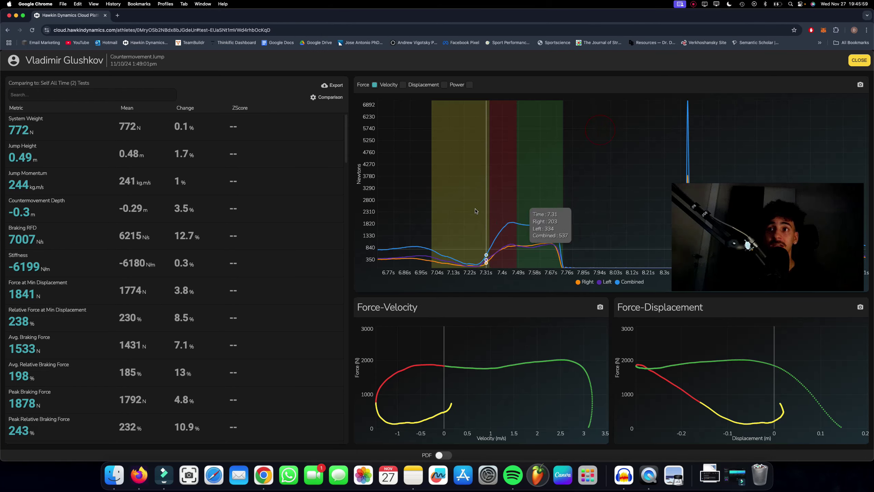
# Step: Rewind the jump video to 00:00 with the athlete standing on the plate
pyautogui.press('super+Tab')
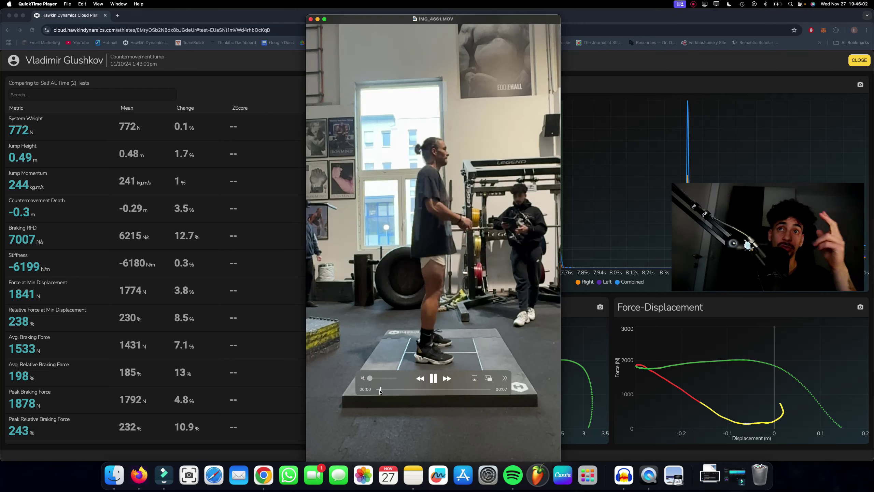
pyautogui.click(379, 390)
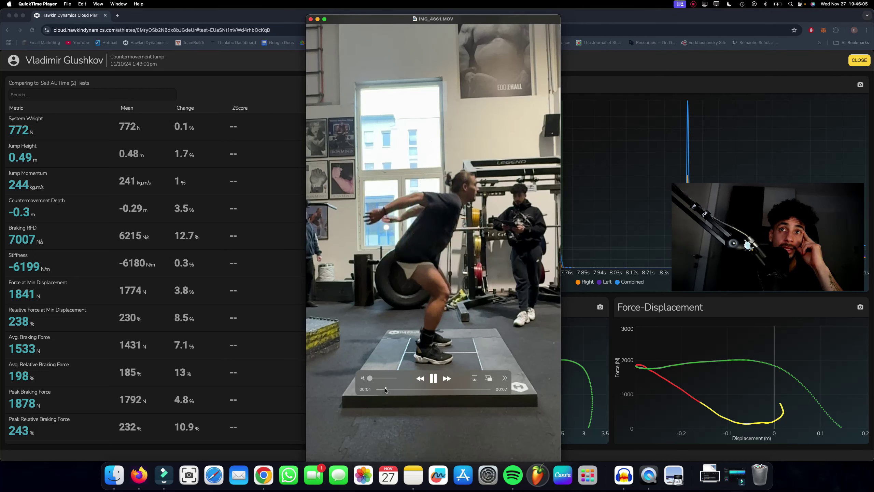
pyautogui.click(373, 390)
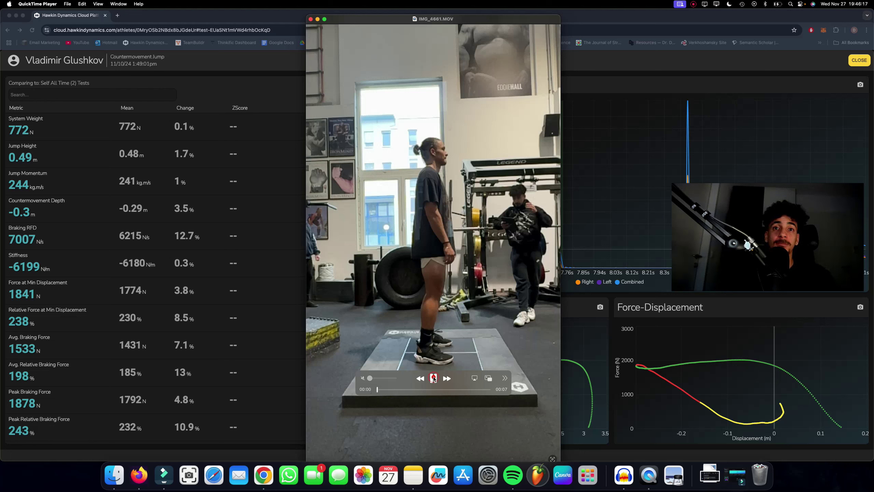
# Step: Scrub through the jump's early frames and match them against the force-time chart phases
pyautogui.moveTo(378, 389)
pyautogui.mouseDown()
pyautogui.moveTo(386, 390)
pyautogui.moveTo(378, 389)
pyautogui.mouseUp()
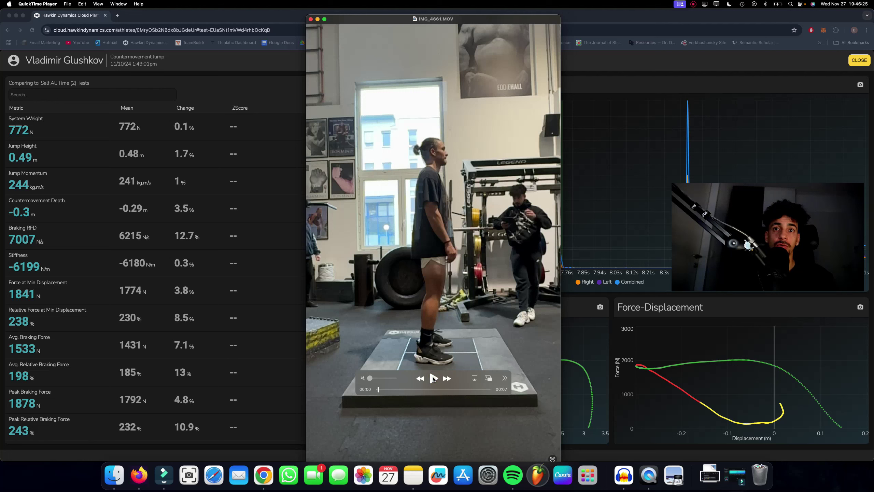
pyautogui.moveTo(376, 390); pyautogui.dragTo(379, 390)
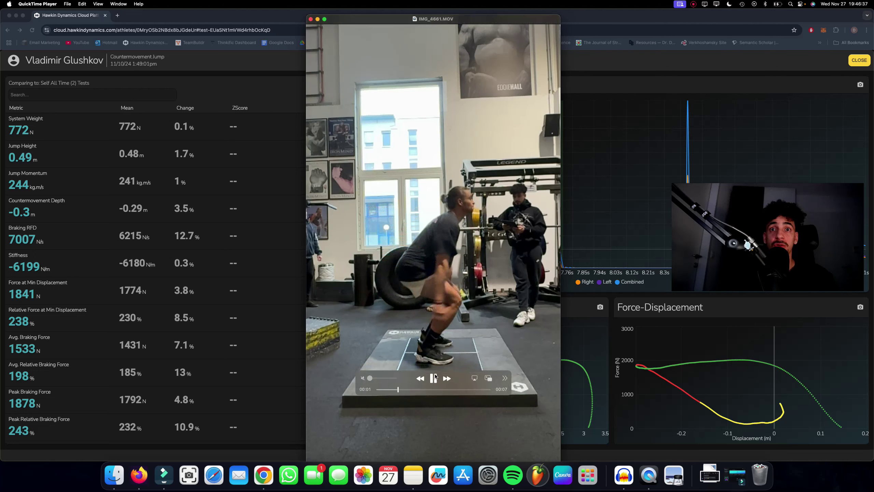
pyautogui.click(638, 119)
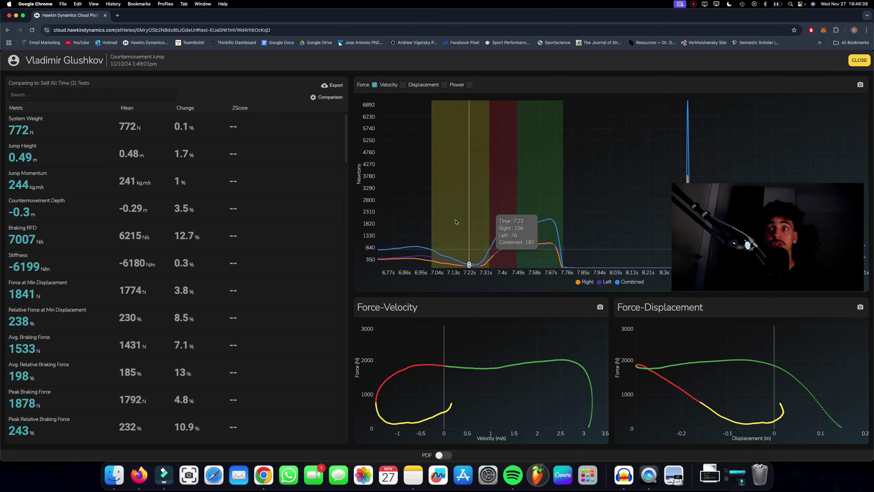
pyautogui.press('super+Tab')
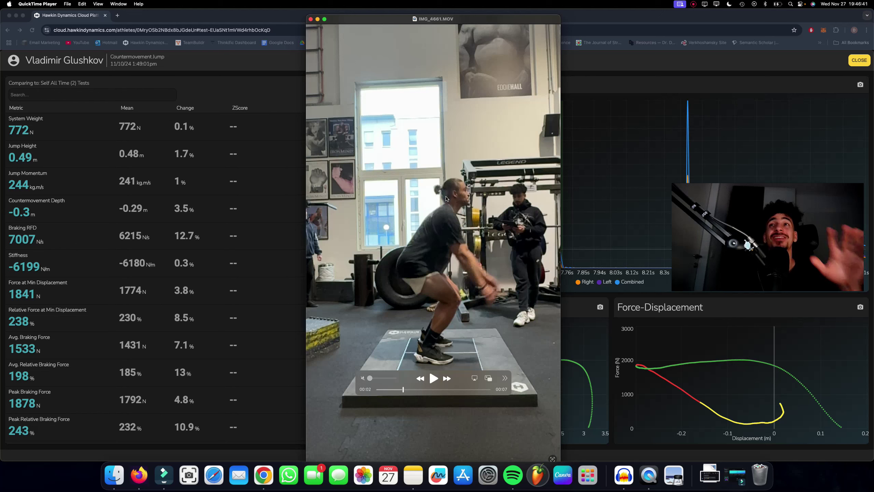
pyautogui.click(604, 124)
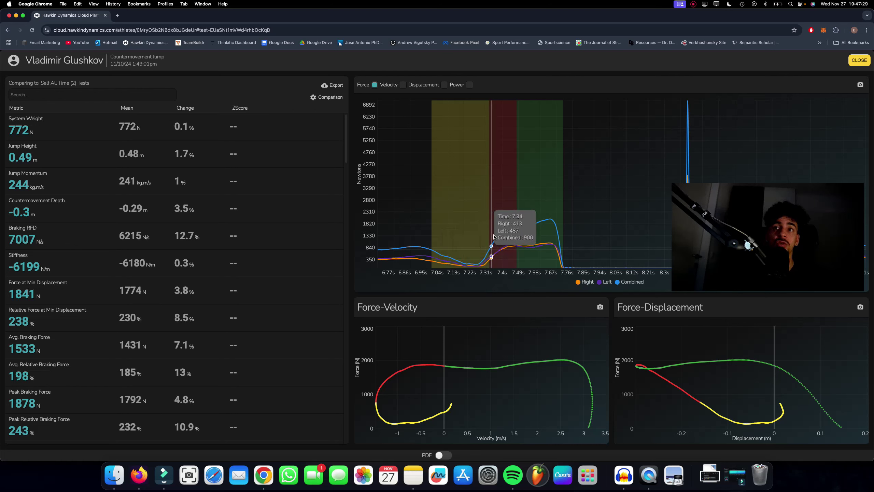
# Step: Pick the other athlete from the Athletes list and open his 10/09/24 7:26:02pm CMJ test
pyautogui.click(859, 60)
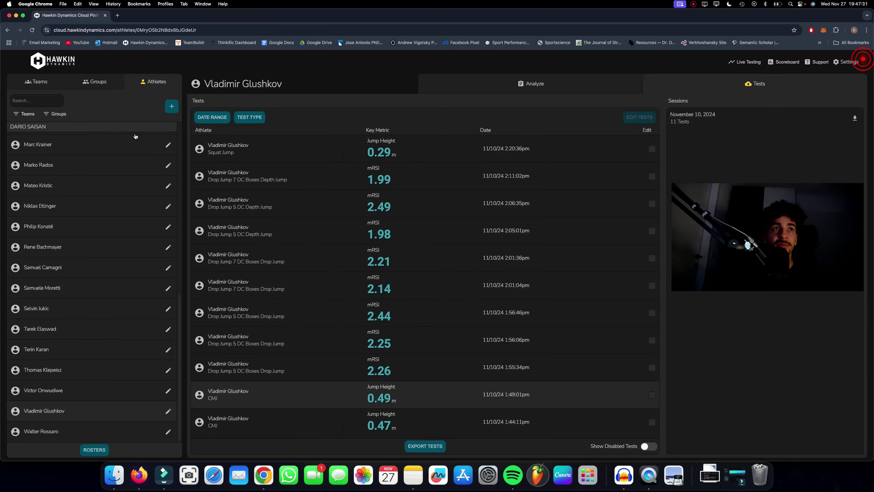
pyautogui.scroll(10, 73, 202)
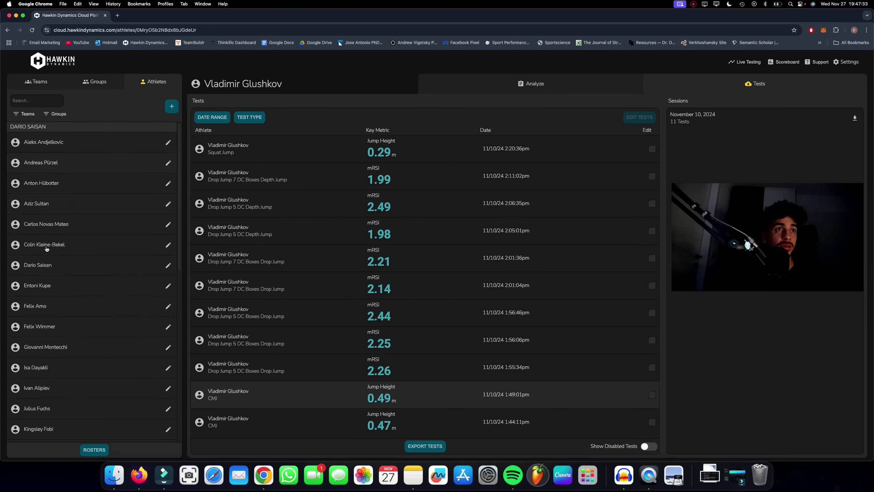
pyautogui.click(50, 253)
pyautogui.click(46, 259)
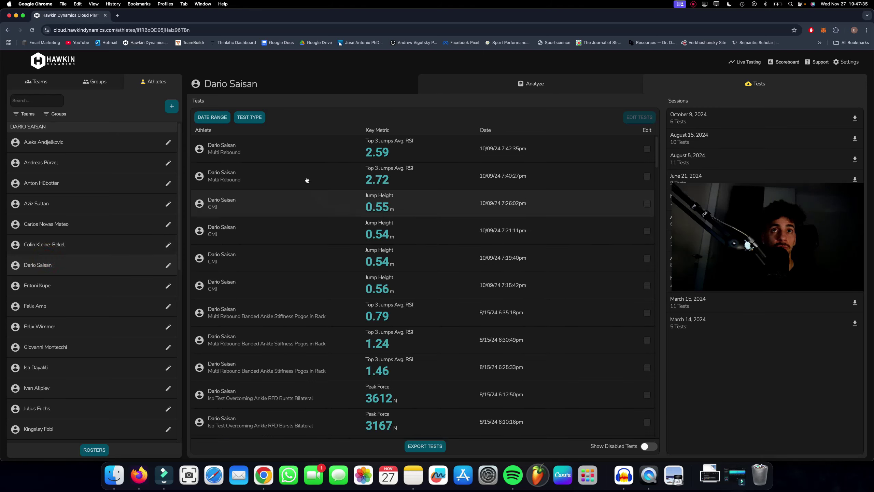
pyautogui.click(314, 204)
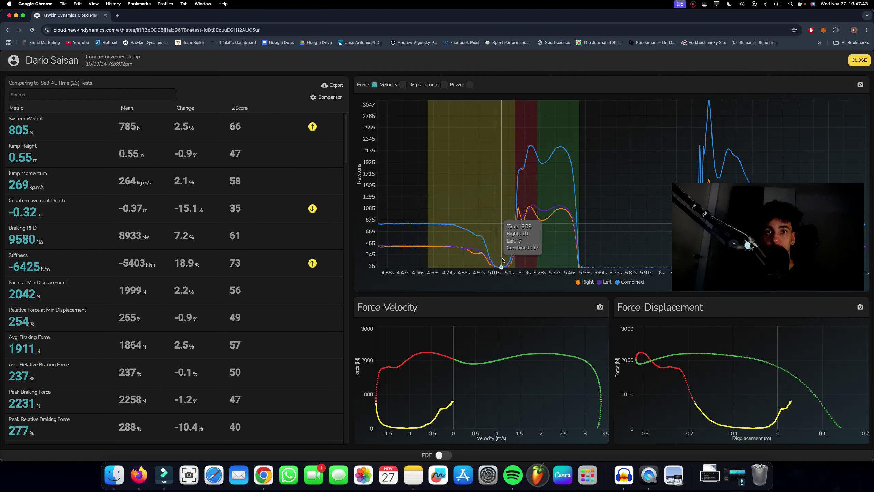
# Step: Open the 6/21/24 5:27:38pm CMJ test (0.57 m) from the athlete's tests list
pyautogui.click(860, 60)
pyautogui.scroll(-10, 316, 255)
pyautogui.scroll(-15, 322, 258)
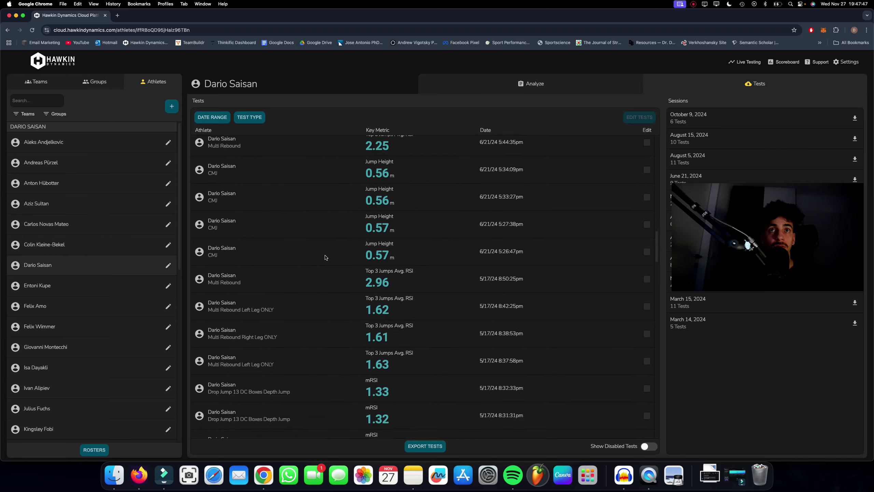
pyautogui.scroll(3, 325, 257)
pyautogui.click(385, 237)
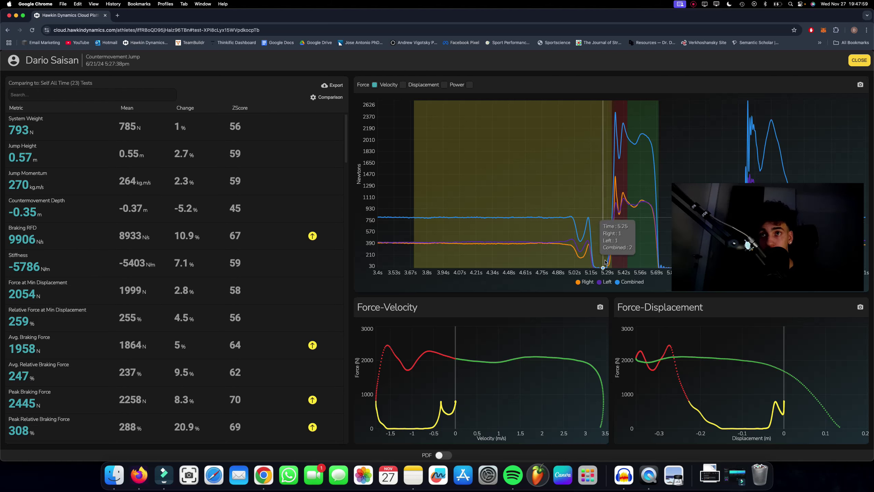
# Step: Search the Athletes list by name and open the second athlete's tests page
pyautogui.click(858, 61)
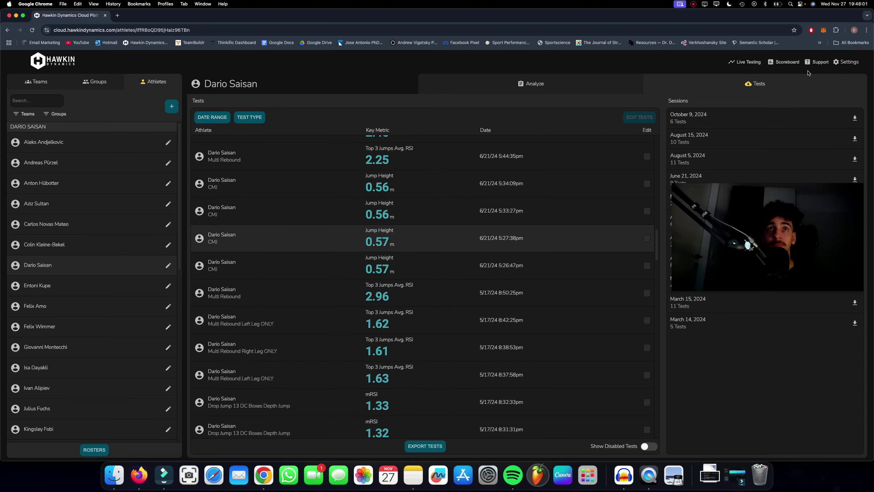
pyautogui.scroll(-10, 69, 288)
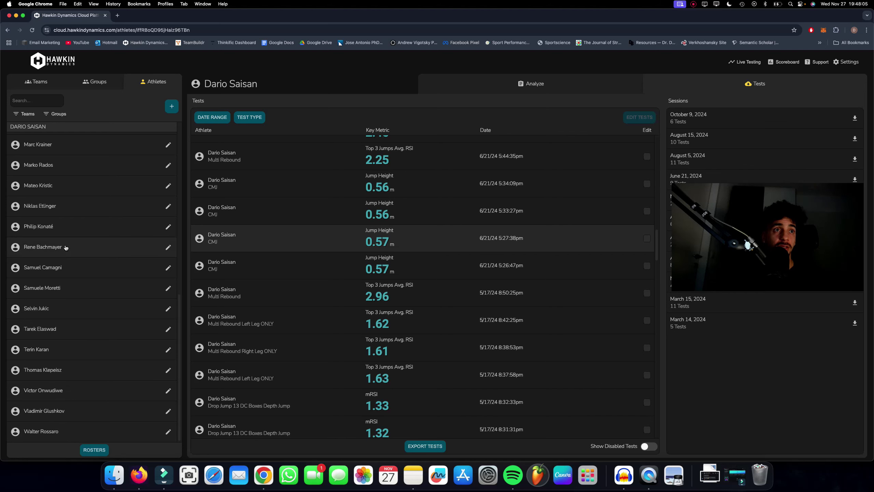
pyautogui.click(31, 101)
pyautogui.write('vlad')
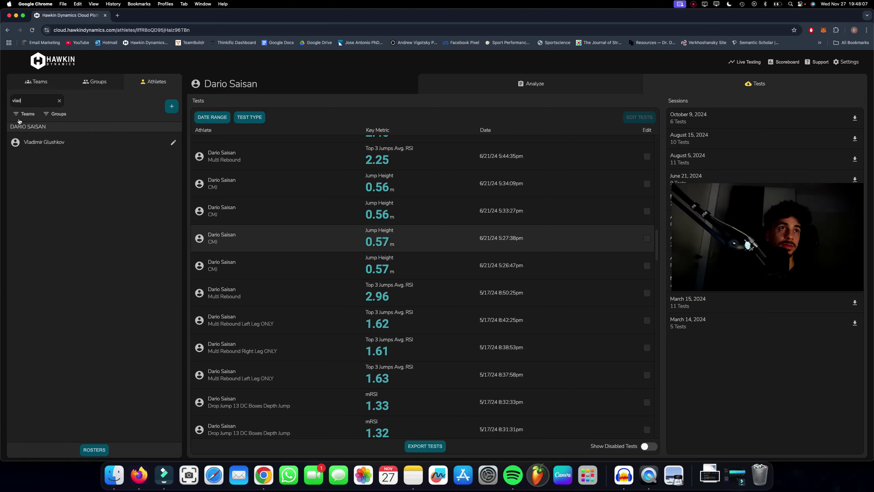
pyautogui.click(78, 143)
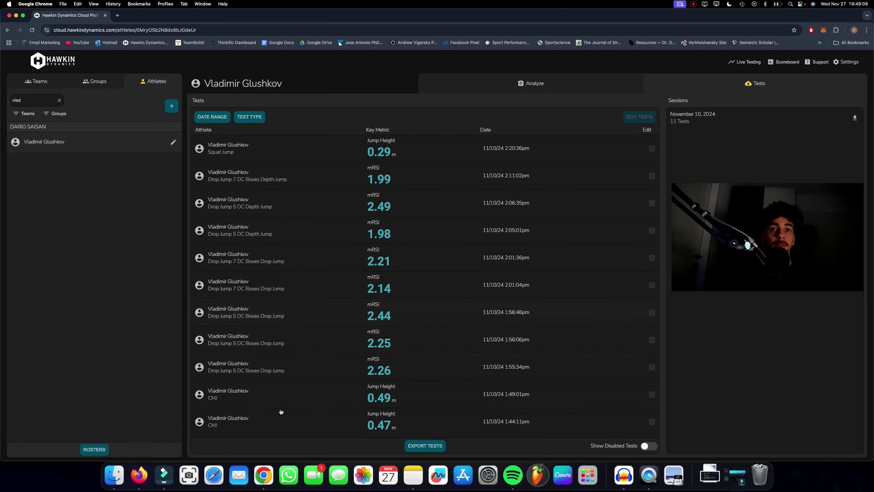
# Step: Open the 11/10/24 1:49:01pm CMJ test and scroll through its analysis
pyautogui.click(293, 396)
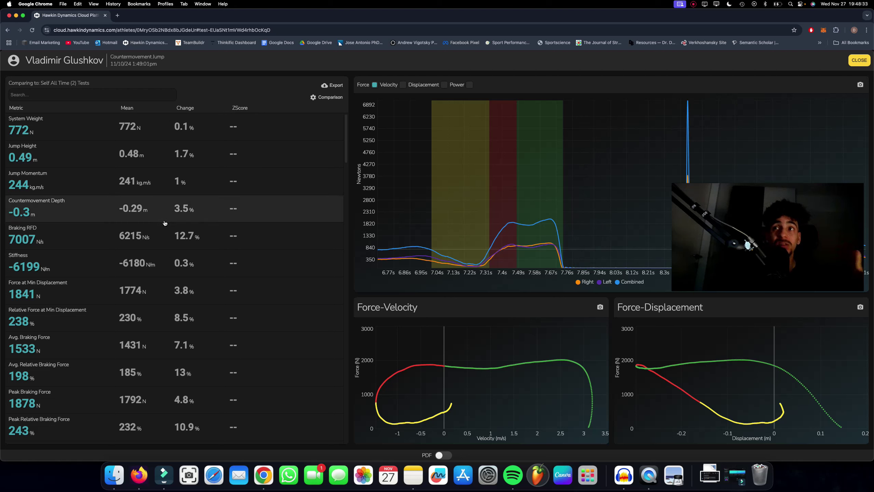
pyautogui.scroll(-5, 159, 226)
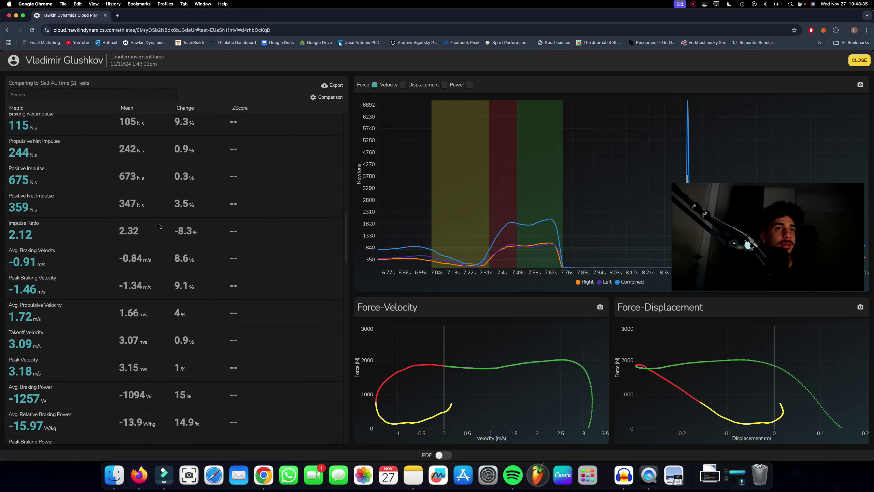
pyautogui.scroll(5, 159, 227)
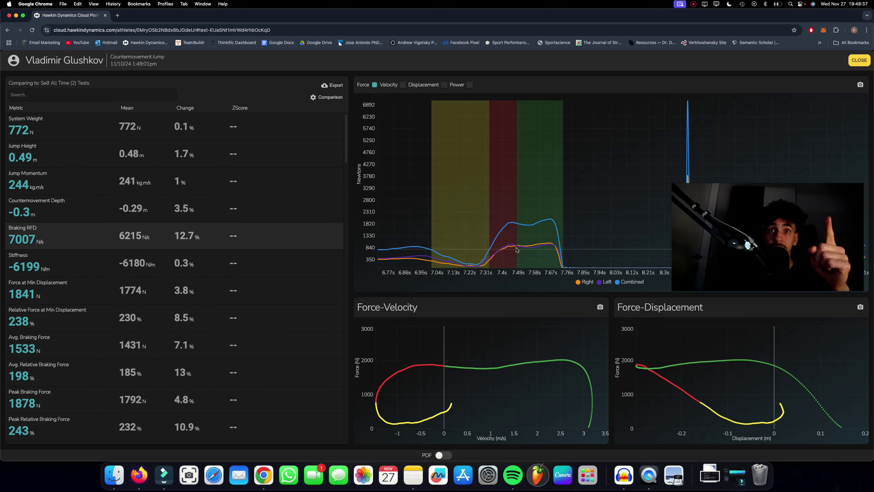
pyautogui.scroll(-3, 135, 248)
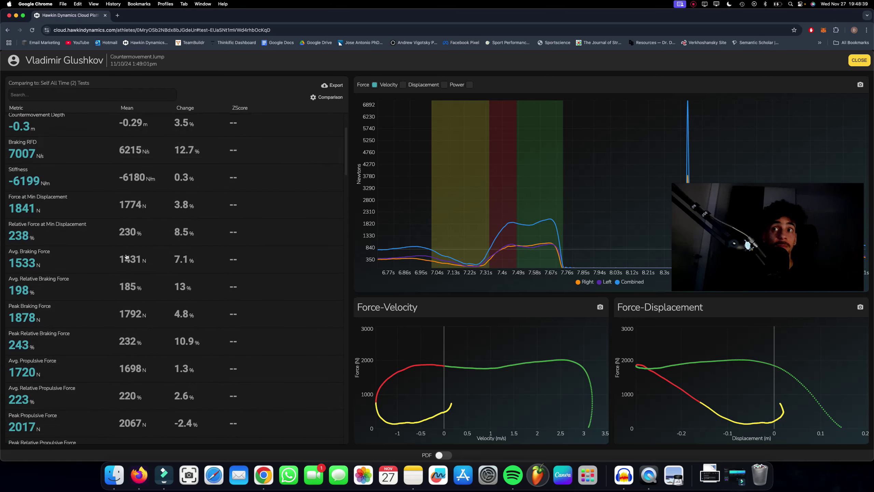
pyautogui.scroll(-2, 108, 242)
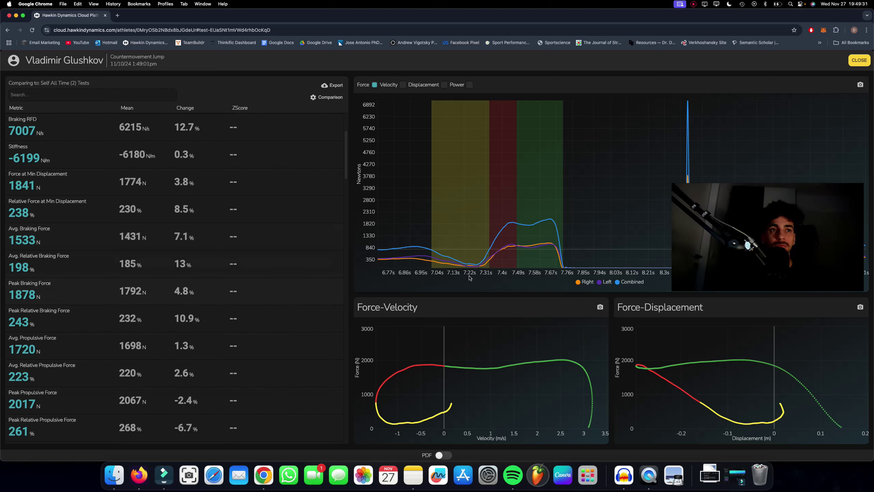
pyautogui.scroll(-3, 123, 224)
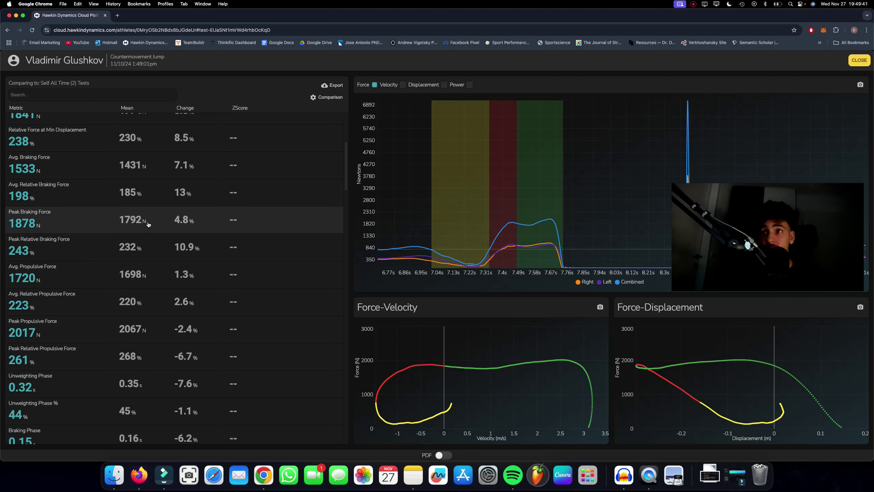
# Step: Close the test details and step IMG_4661.MOV through the standing start and arm swing
pyautogui.click(859, 60)
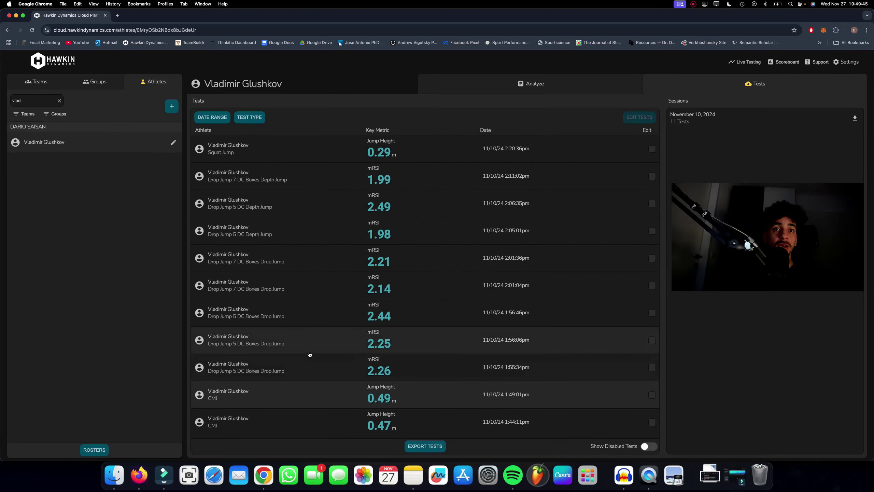
pyautogui.press('super+Tab')
pyautogui.moveTo(398, 388)
pyautogui.mouseDown()
pyautogui.moveTo(381, 390)
pyautogui.moveTo(413, 390)
pyautogui.mouseUp()
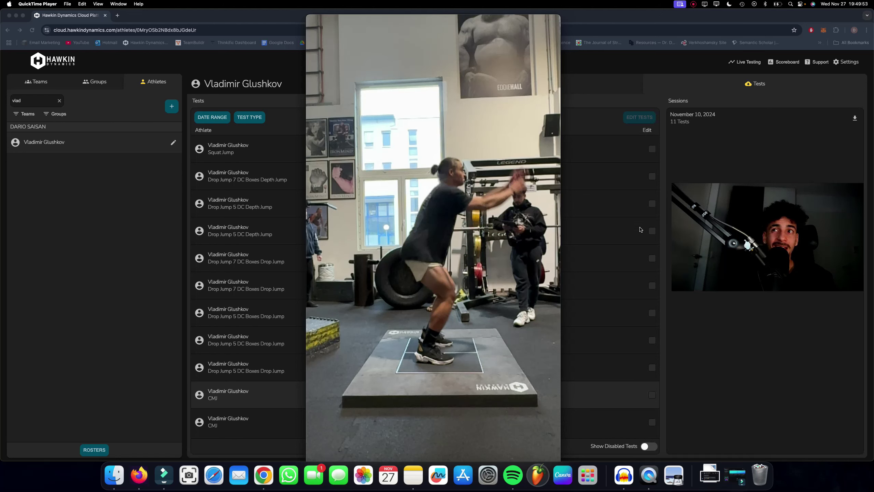
pyautogui.moveTo(407, 367)
pyautogui.moveTo(400, 389)
pyautogui.mouseDown()
pyautogui.moveTo(378, 390)
pyautogui.moveTo(408, 390)
pyautogui.moveTo(387, 393)
pyautogui.mouseUp()
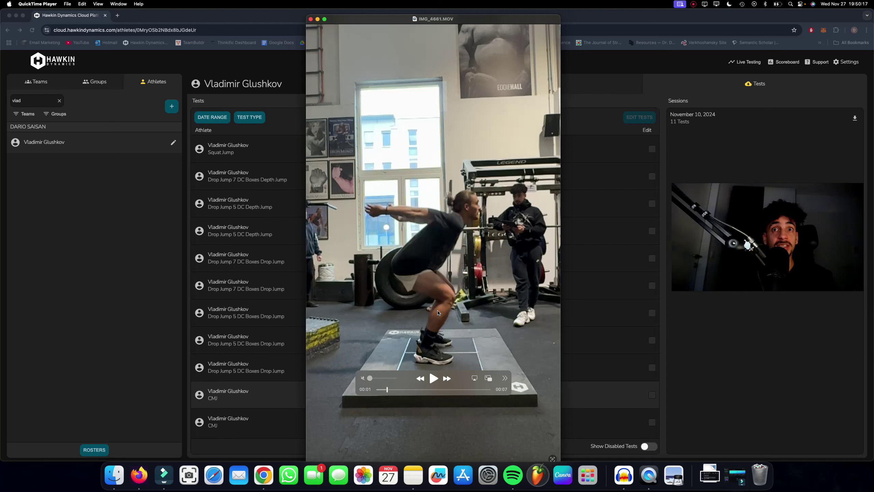
pyautogui.moveTo(390, 391); pyautogui.dragTo(388, 391)
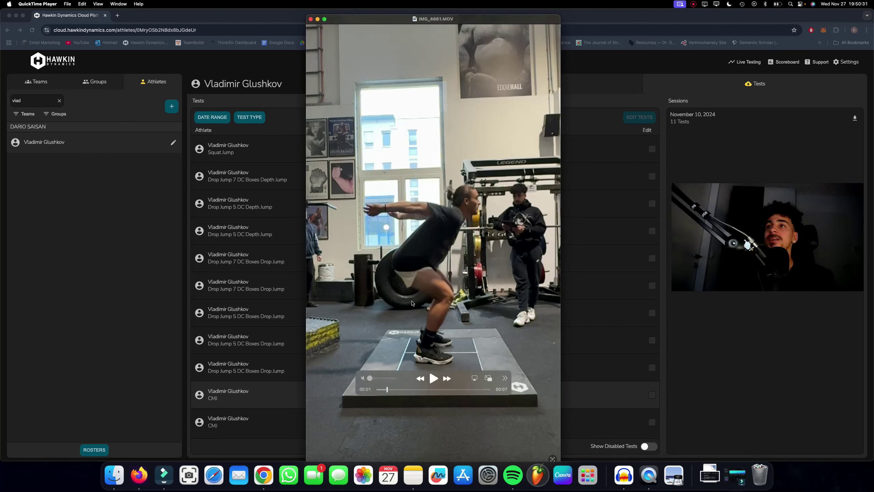
# Step: Rewind the video from the jump back to the squat, then show the desktop's jump clips
pyautogui.moveTo(387, 389); pyautogui.dragTo(453, 387)
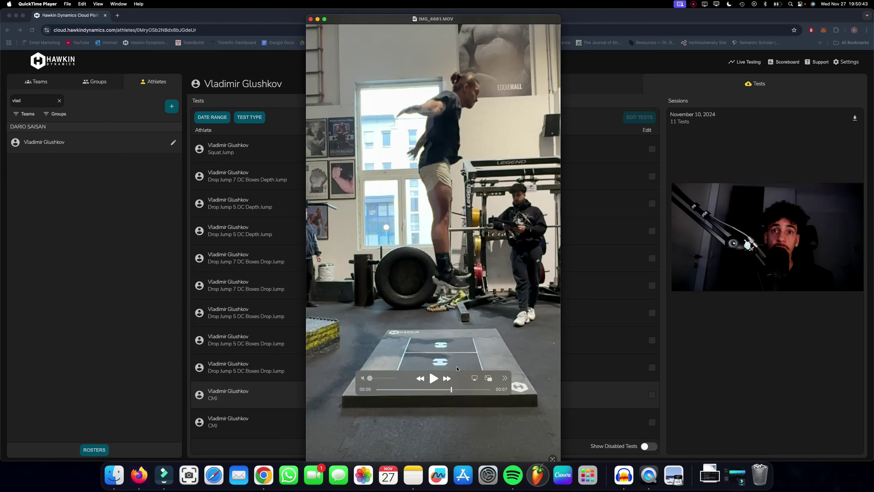
pyautogui.moveTo(414, 390)
pyautogui.mouseDown()
pyautogui.moveTo(406, 388)
pyautogui.moveTo(430, 387)
pyautogui.mouseUp()
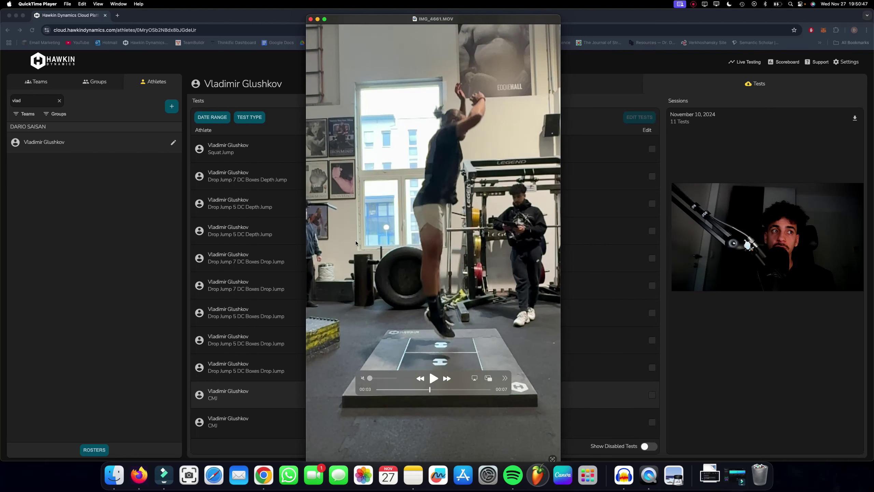
pyautogui.press('F11')
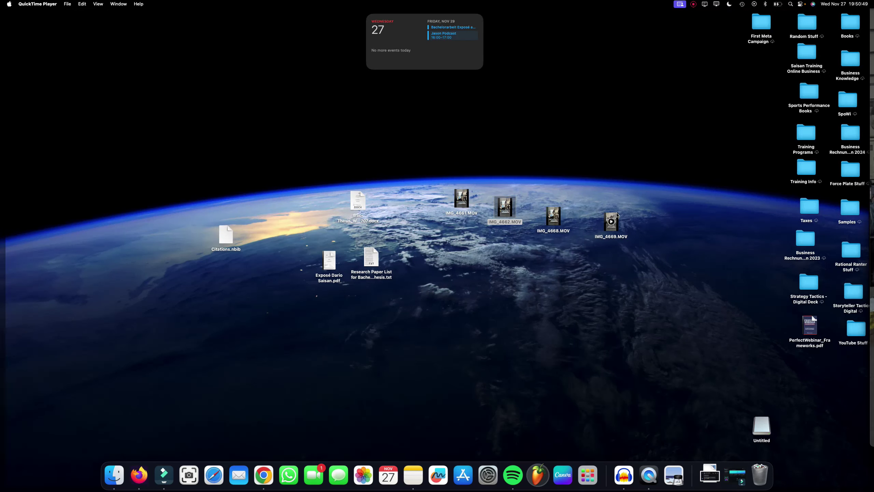
# Step: Open IMG_4669.MOV and scrub between the arms-down and arms-swinging-up frames
pyautogui.doubleClick(615, 216)
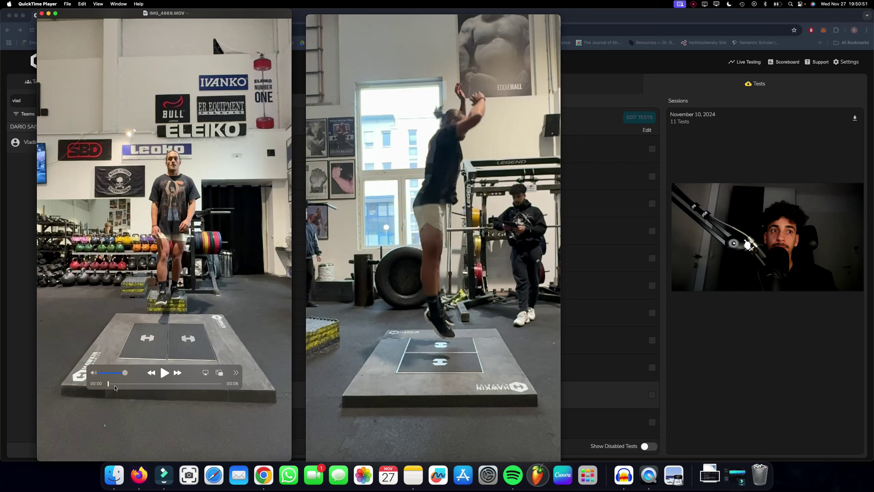
pyautogui.moveTo(115, 387); pyautogui.dragTo(117, 386)
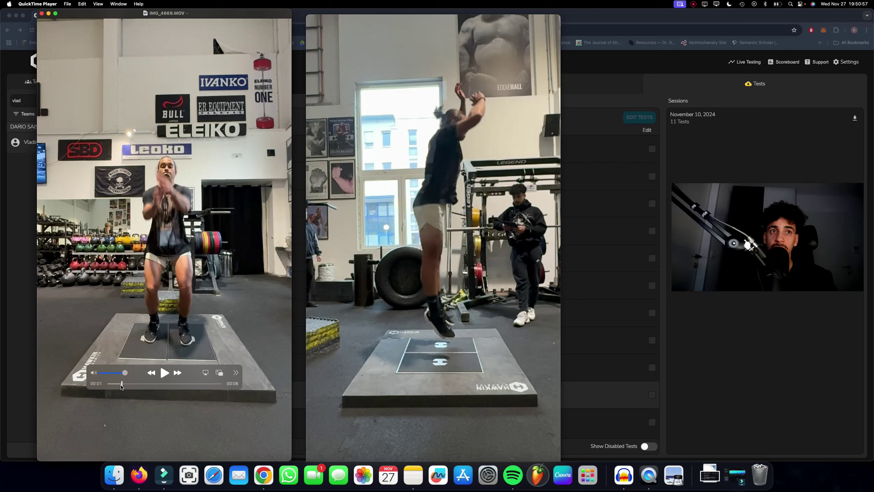
pyautogui.moveTo(122, 386); pyautogui.dragTo(110, 390)
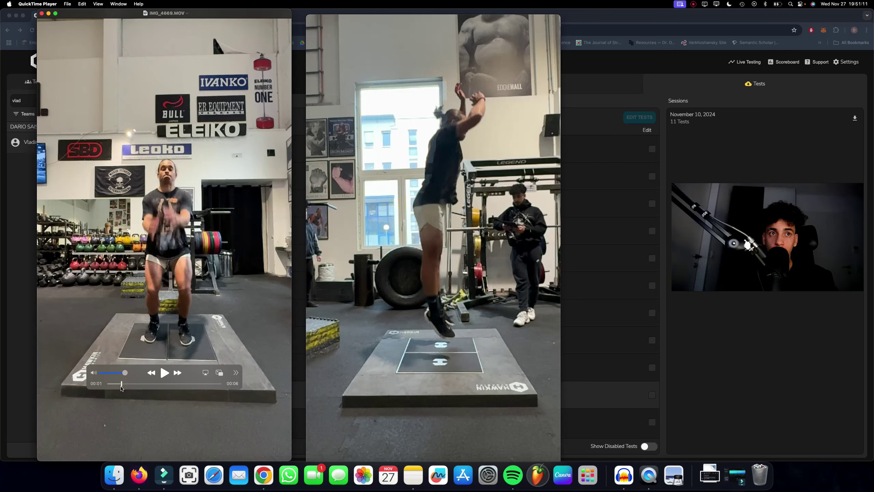
pyautogui.moveTo(121, 388)
pyautogui.mouseDown()
pyautogui.moveTo(172, 386)
pyautogui.moveTo(108, 383)
pyautogui.mouseUp()
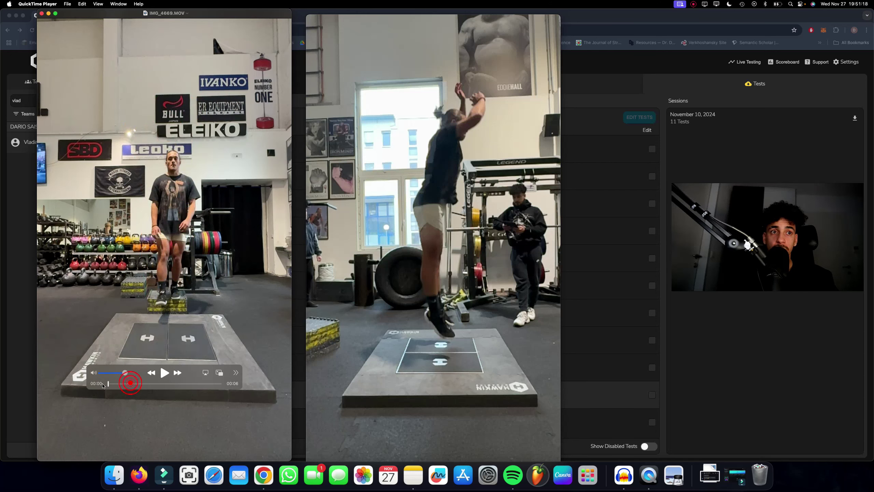
# Step: Play the video to mid-jump, close it and bring the test list back
pyautogui.click(163, 373)
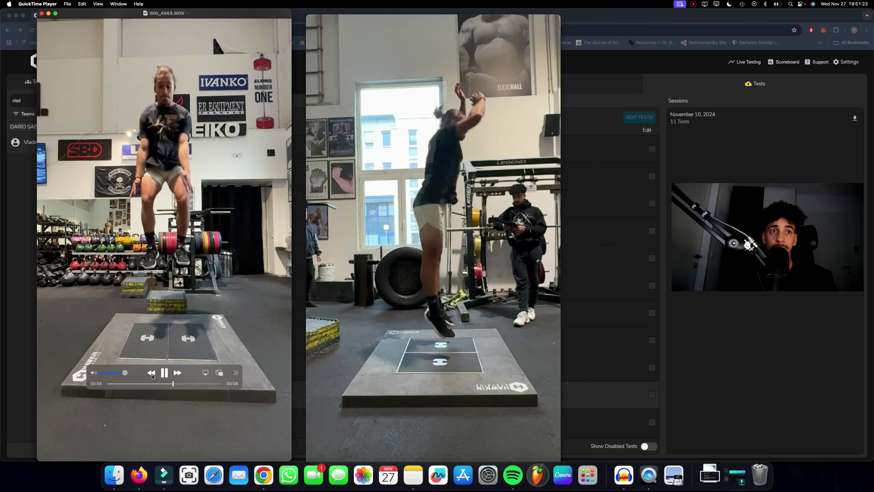
pyautogui.click(165, 372)
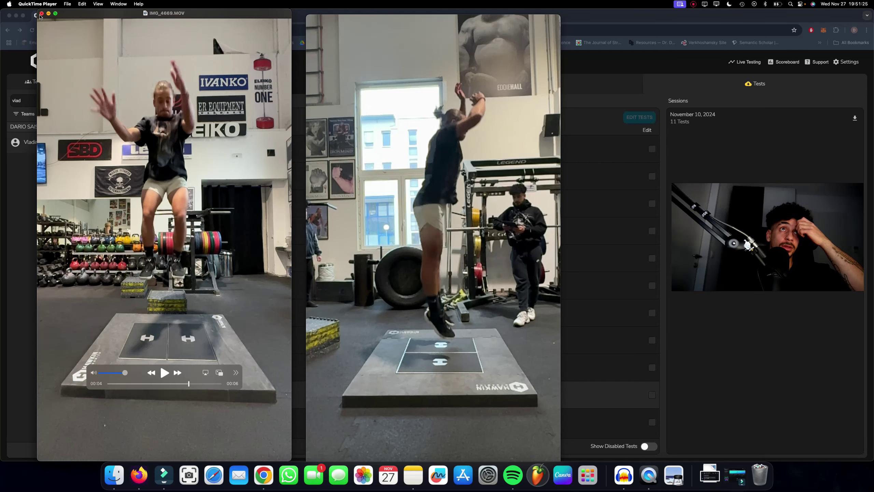
pyautogui.click(41, 14)
pyautogui.click(133, 284)
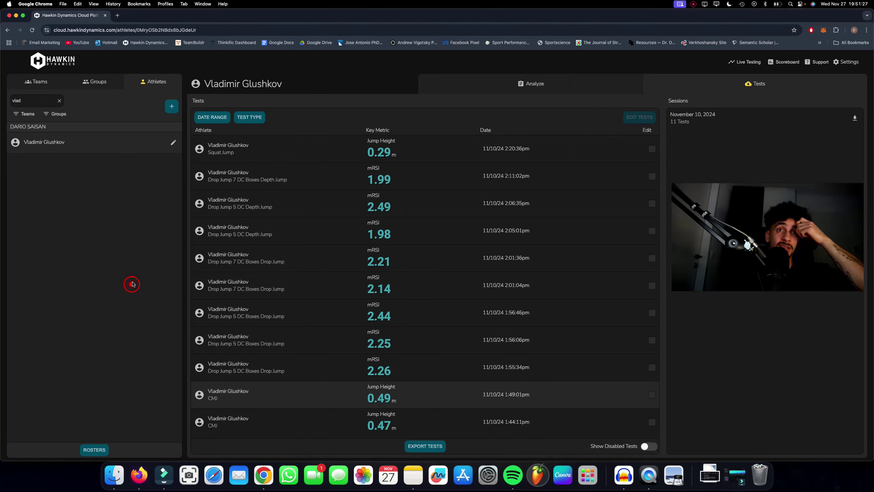
# Step: Glance at the 0.49 m test, then open the 0.47 m 1:44:11pm CMJ and scroll its metrics
pyautogui.click(345, 397)
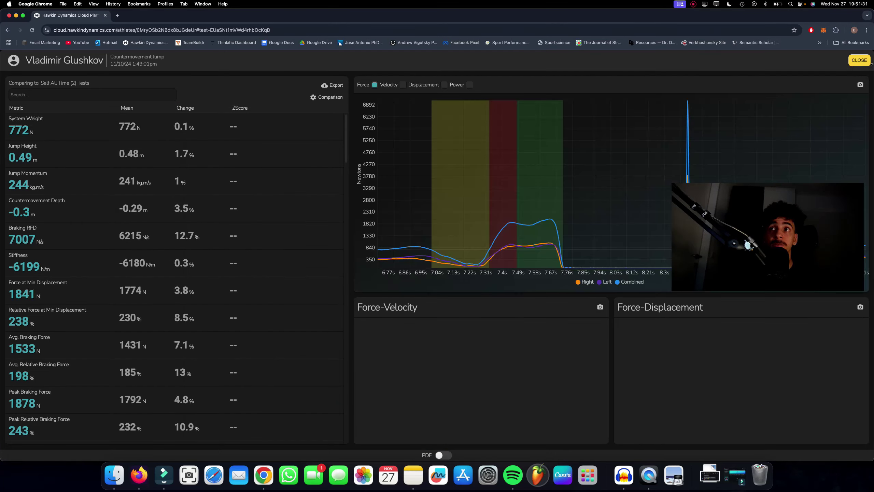
pyautogui.click(859, 60)
pyautogui.click(233, 424)
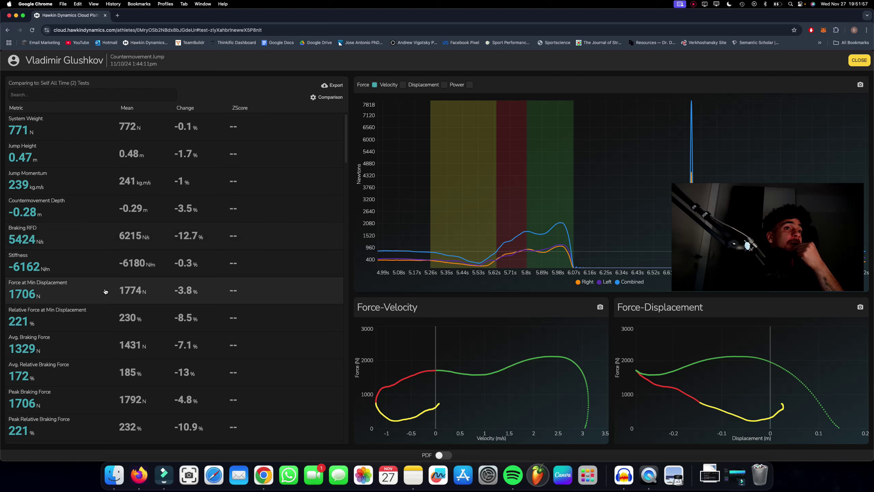
pyautogui.scroll(-2, 108, 288)
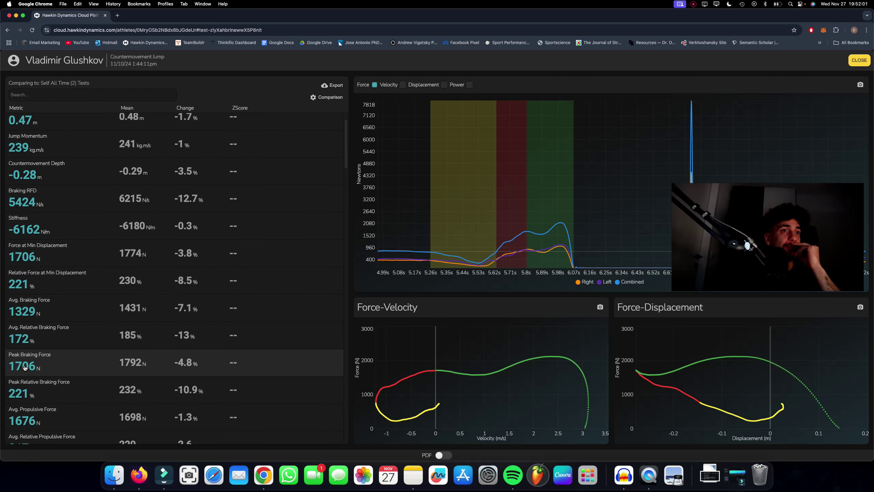
pyautogui.scroll(-1, 51, 306)
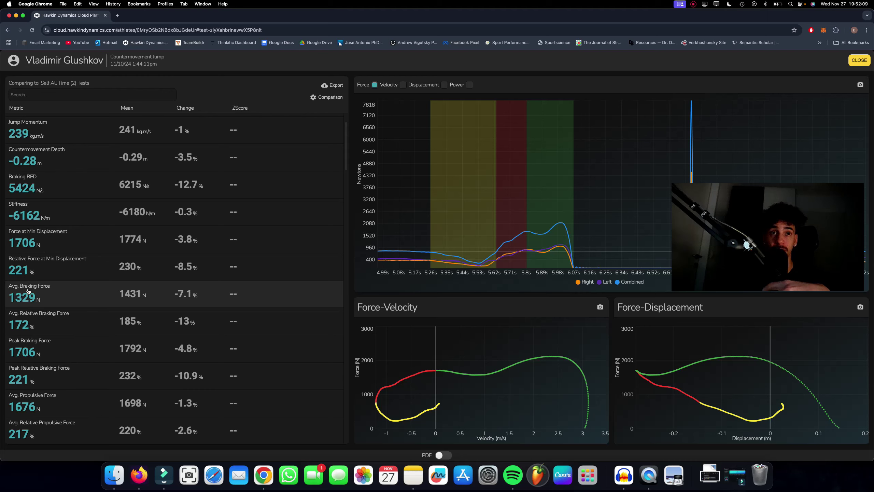
pyautogui.scroll(3, 29, 291)
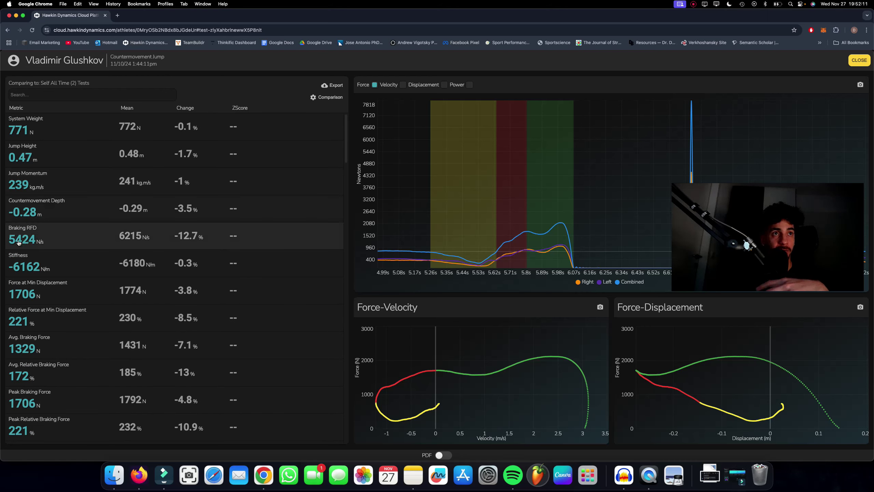
# Step: Open the 1:49:01pm CMJ and filter its metrics to 'braking rf'
pyautogui.click(859, 61)
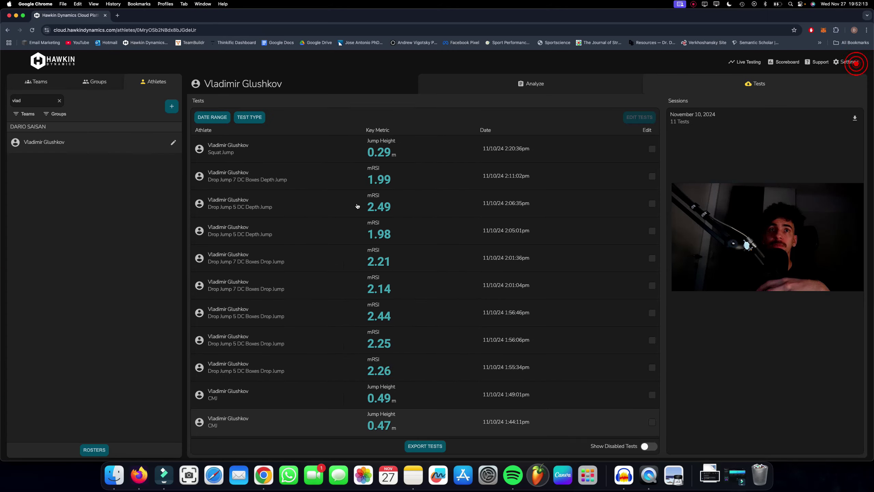
pyautogui.click(367, 401)
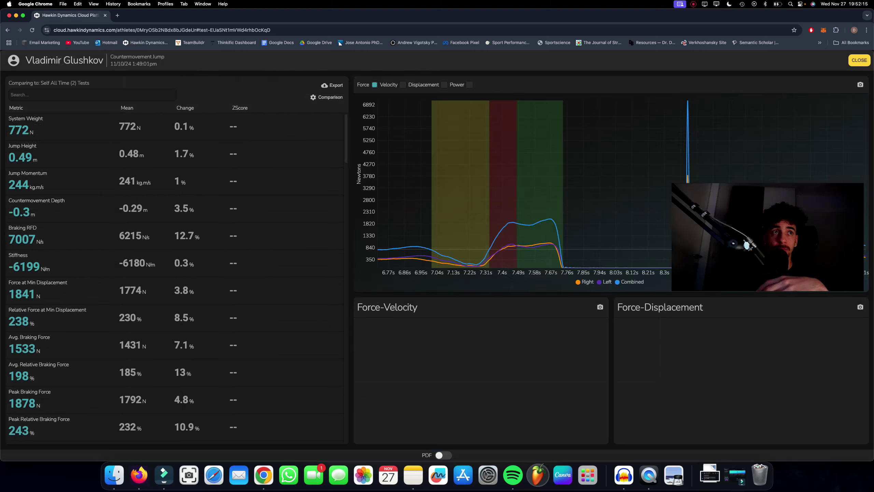
pyautogui.moveTo(522, 241)
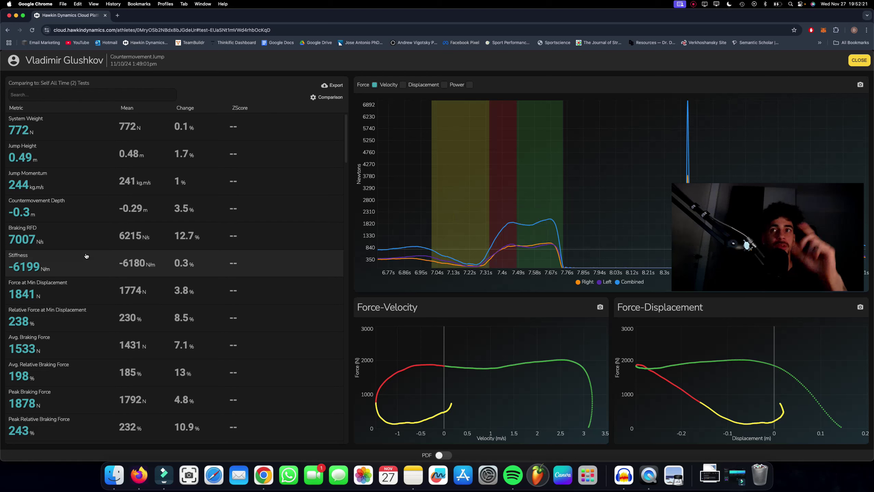
pyautogui.scroll(-10, 118, 279)
pyautogui.scroll(-5, 118, 280)
pyautogui.click(54, 94)
pyautogui.write('br')
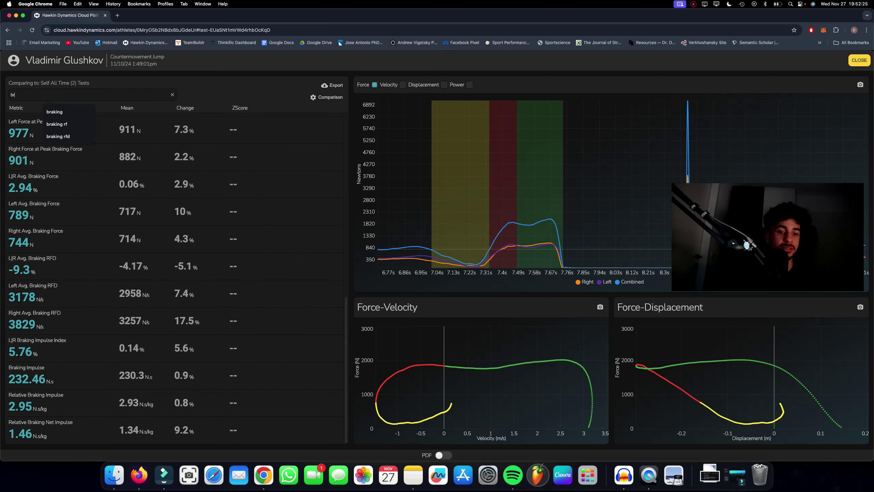
pyautogui.write('aking rf')
pyautogui.click(74, 251)
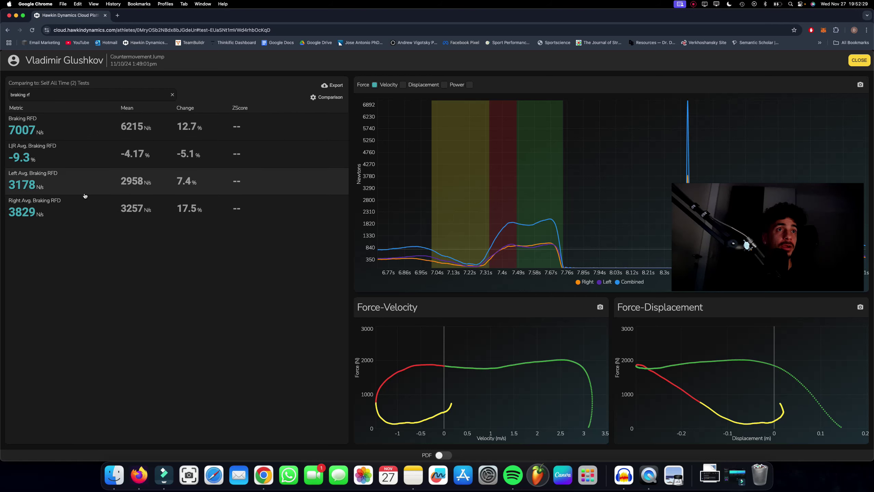
pyautogui.moveTo(520, 225)
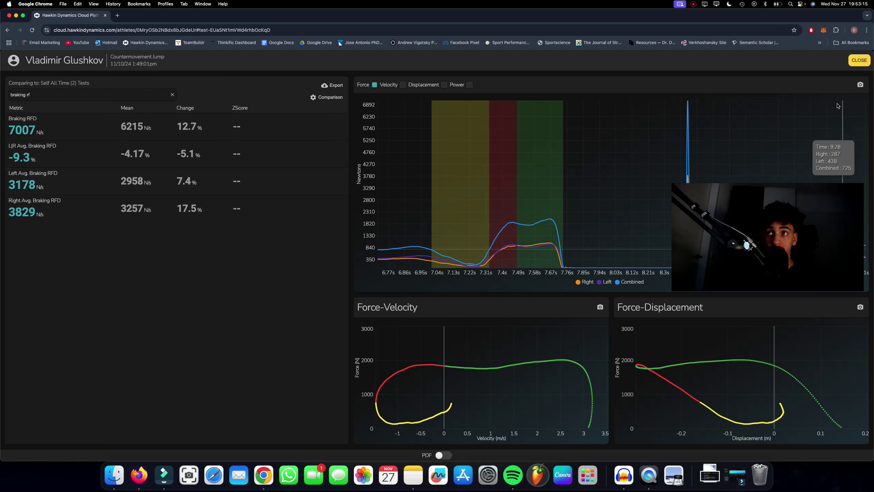
# Step: Switch the 1:49:01pm metric filter to 'time', then clear it
pyautogui.click(173, 95)
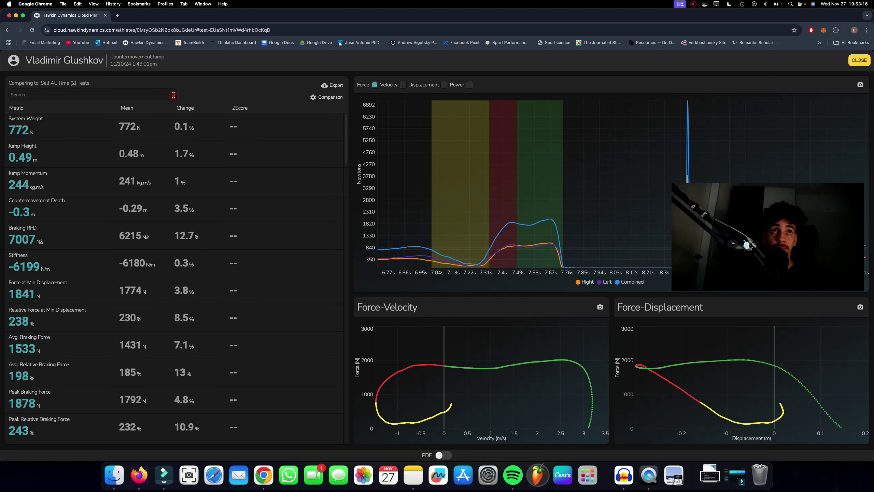
pyautogui.click(157, 95)
pyautogui.write('time')
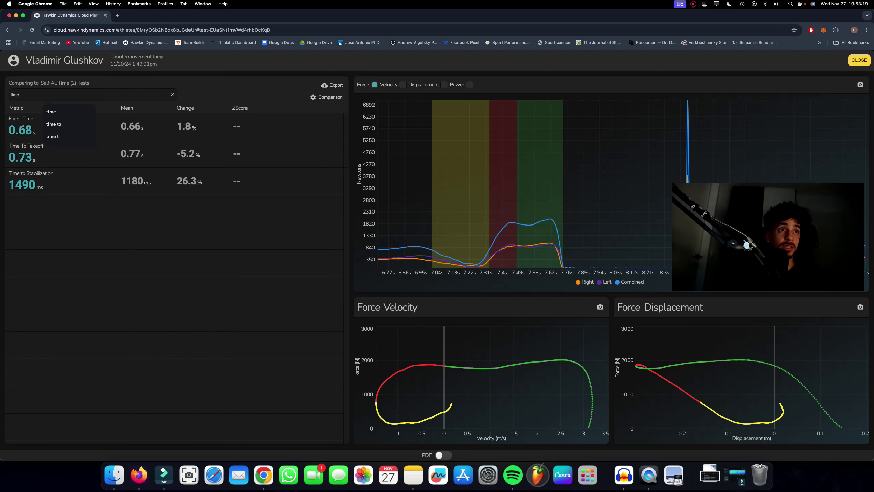
pyautogui.click(102, 231)
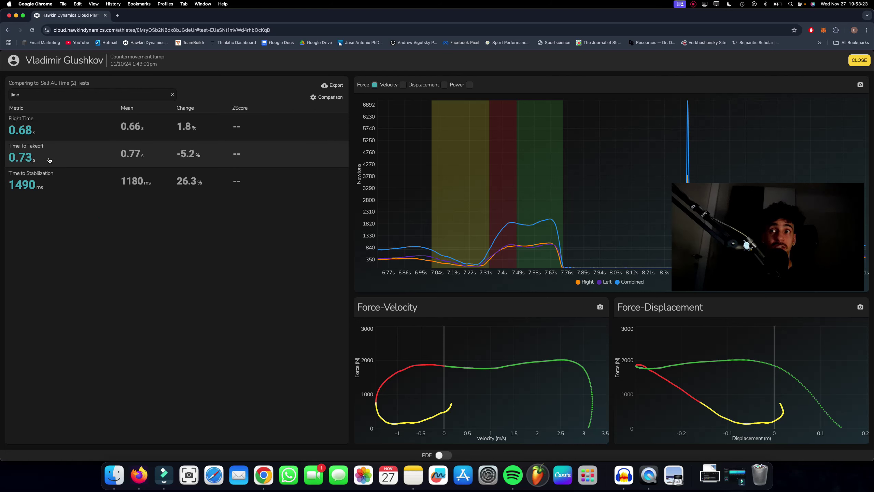
pyautogui.click(171, 94)
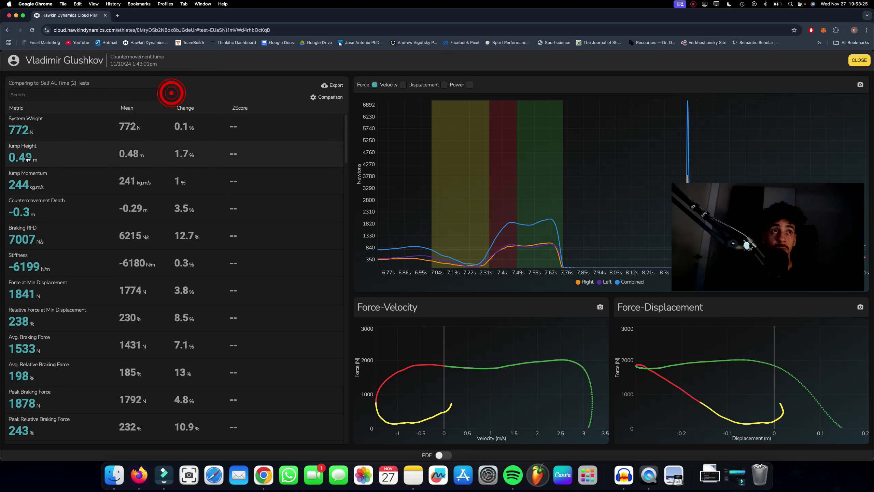
# Step: Open the 1:44:11pm CMJ and filter its metrics to 'time'
pyautogui.click(859, 60)
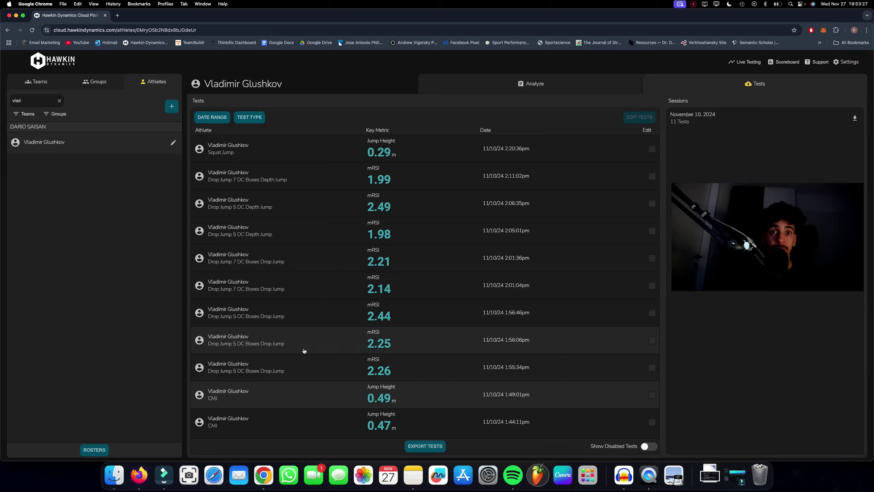
pyautogui.click(365, 420)
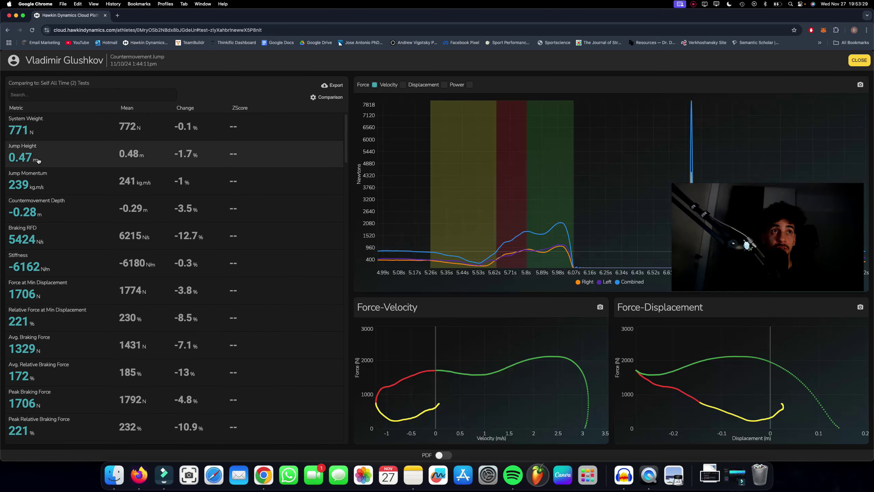
pyautogui.click(45, 92)
pyautogui.write('time')
pyautogui.click(114, 282)
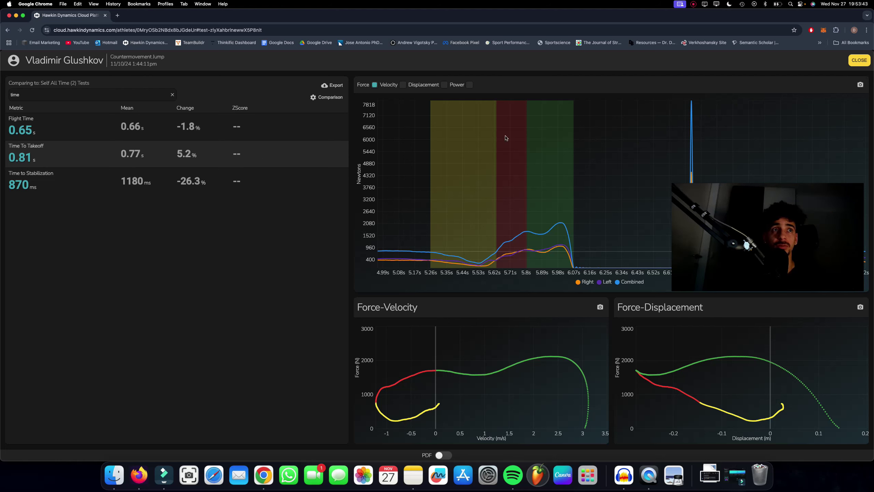
# Step: Reopen the 1:44:11pm CMJ and filter to 'braking rfd', showing 5424 N/s
pyautogui.click(861, 60)
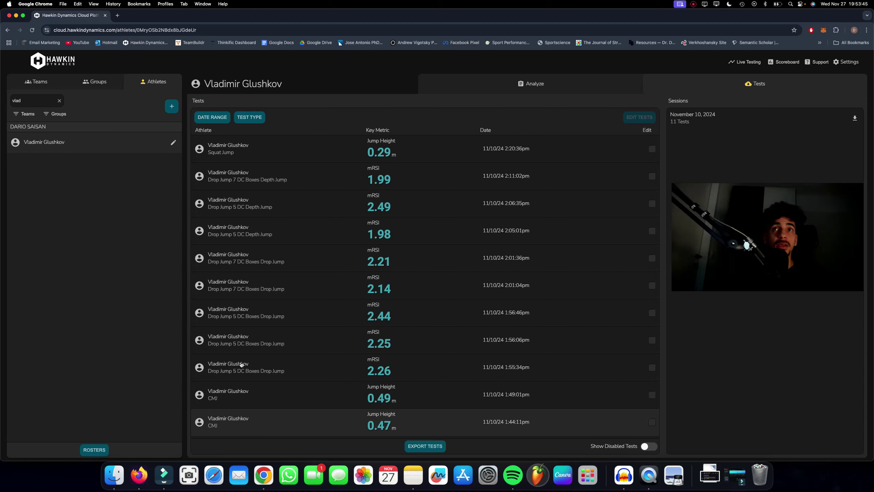
pyautogui.click(278, 427)
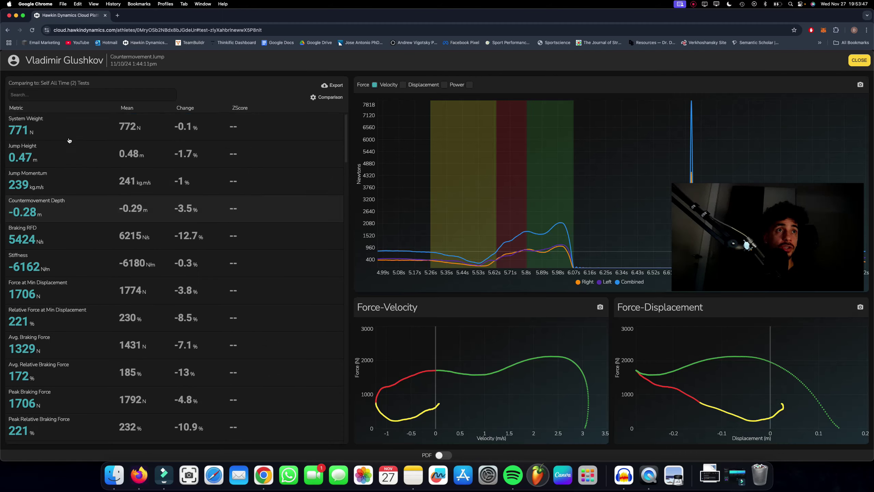
pyautogui.scroll(-1, 74, 223)
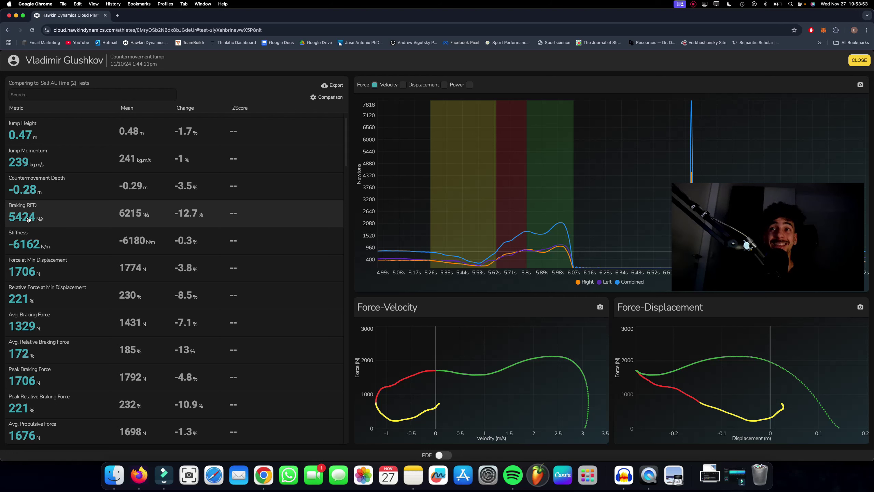
pyautogui.scroll(-1, 68, 217)
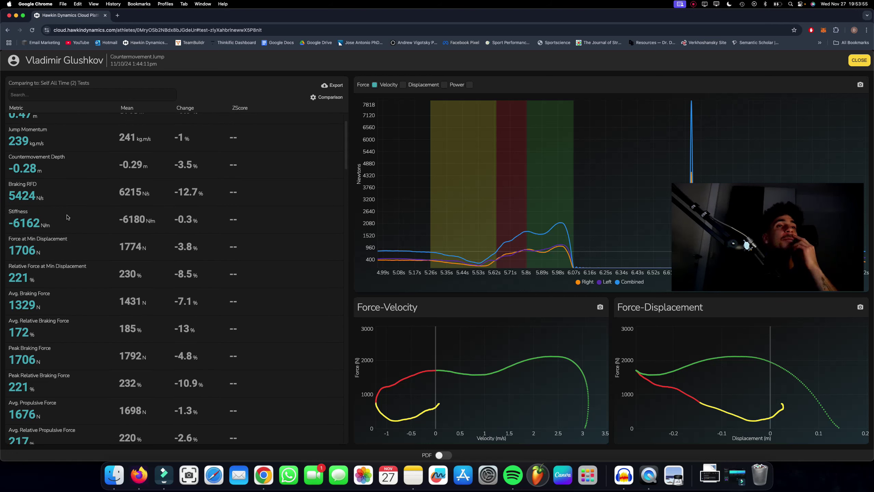
pyautogui.scroll(-10, 68, 217)
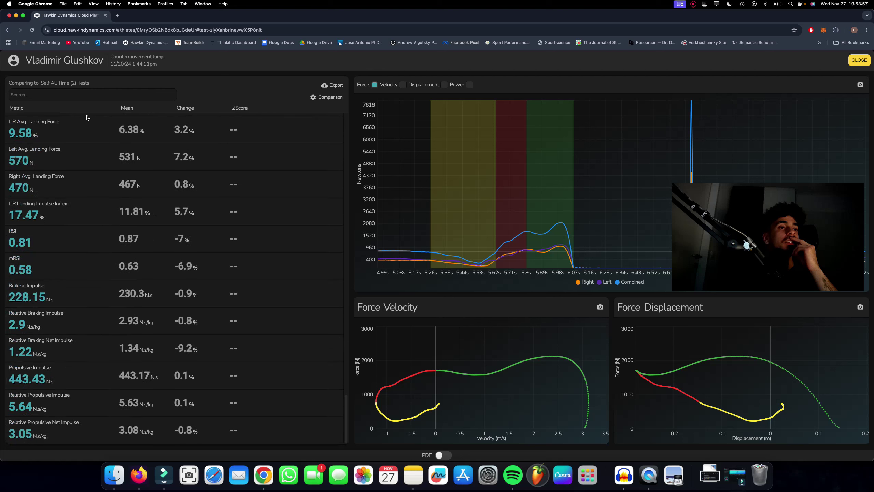
pyautogui.click(60, 93)
pyautogui.write('braking rfd')
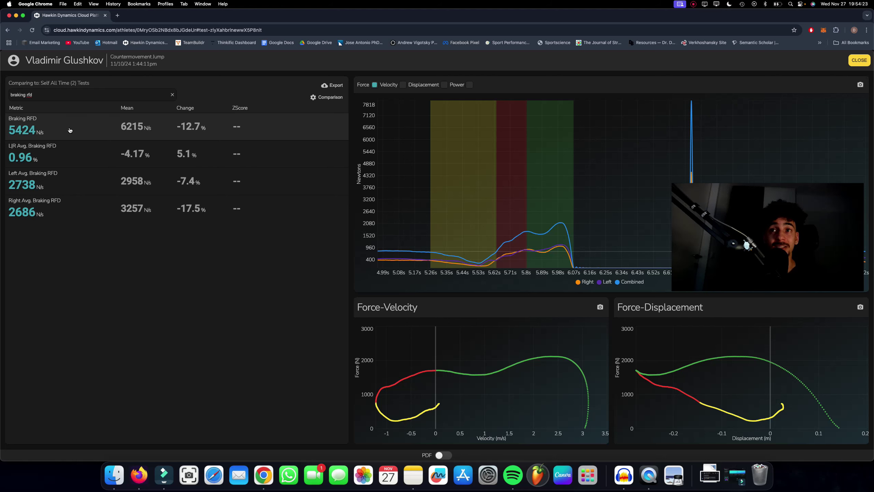
# Step: Reopen the 1:49:01pm CMJ test and filter its metric list by 'braking rfd'
pyautogui.click(859, 61)
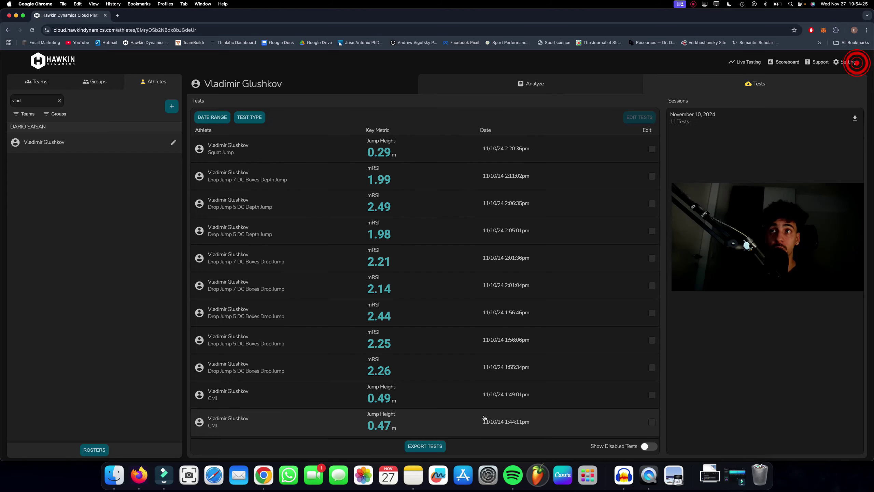
pyautogui.click(346, 391)
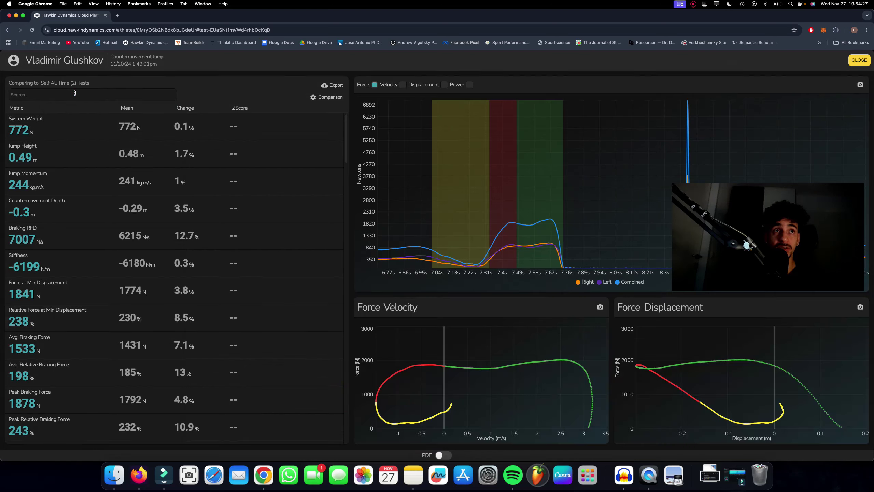
pyautogui.write('braking rfd')
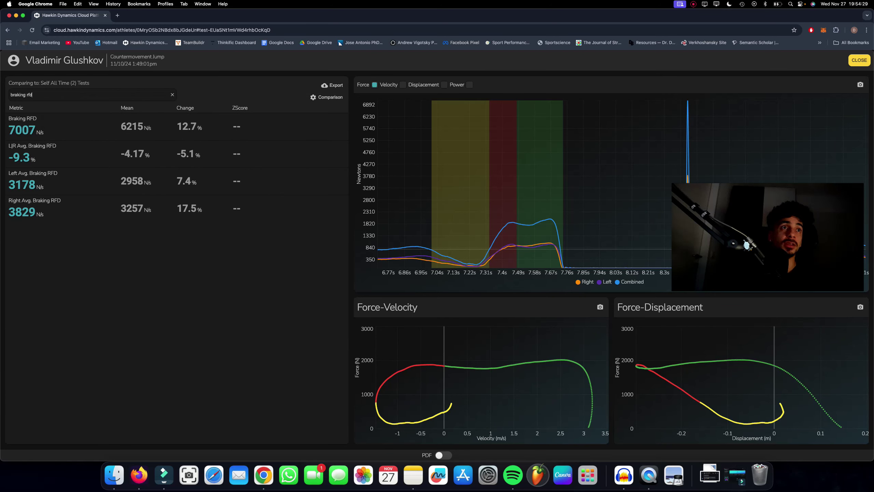
pyautogui.click(52, 260)
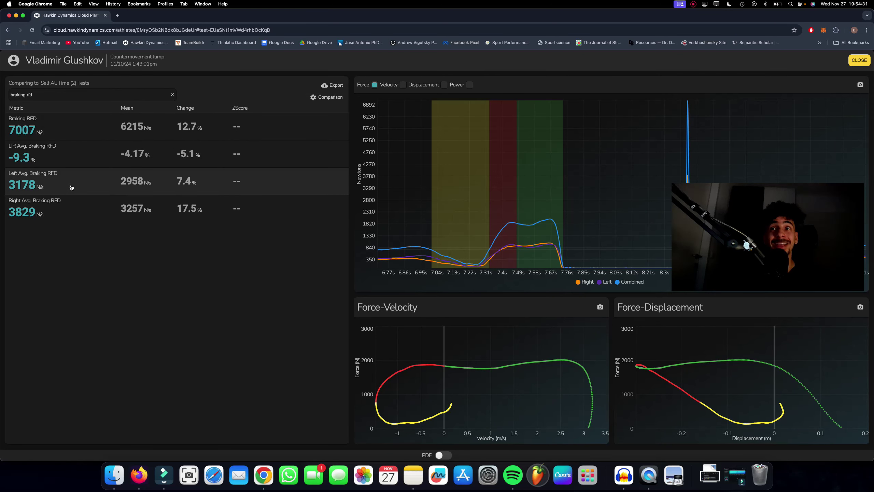
pyautogui.click(95, 249)
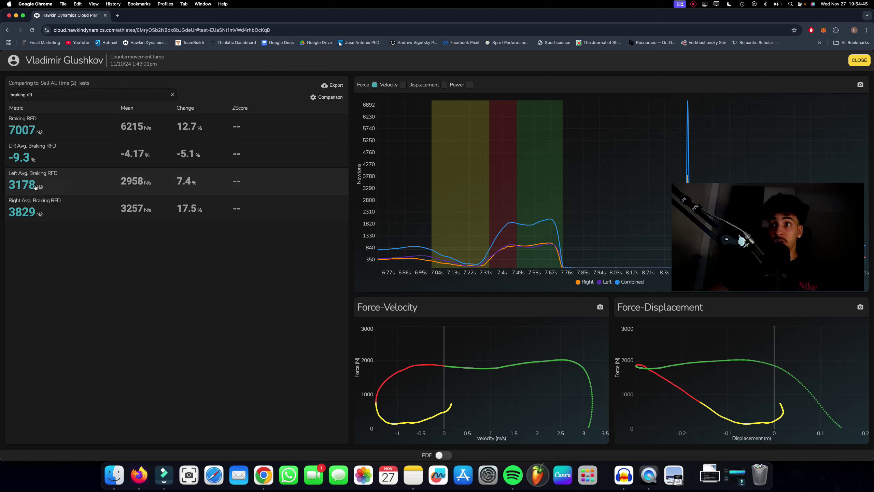
# Step: Reopen the 1:49:01pm CMJ, filter metrics by 'prop', then replace the filter with 'braking power'
pyautogui.click(859, 60)
pyautogui.click(383, 387)
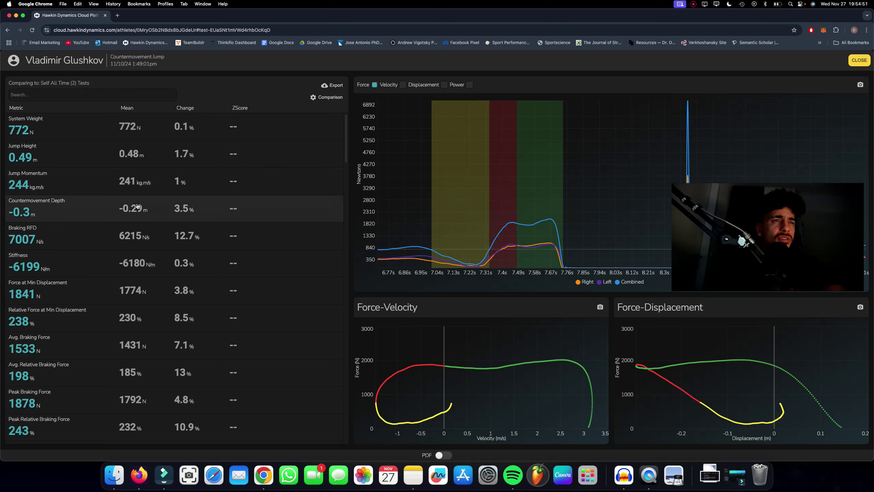
pyautogui.scroll(-15, 146, 192)
pyautogui.scroll(15, 137, 172)
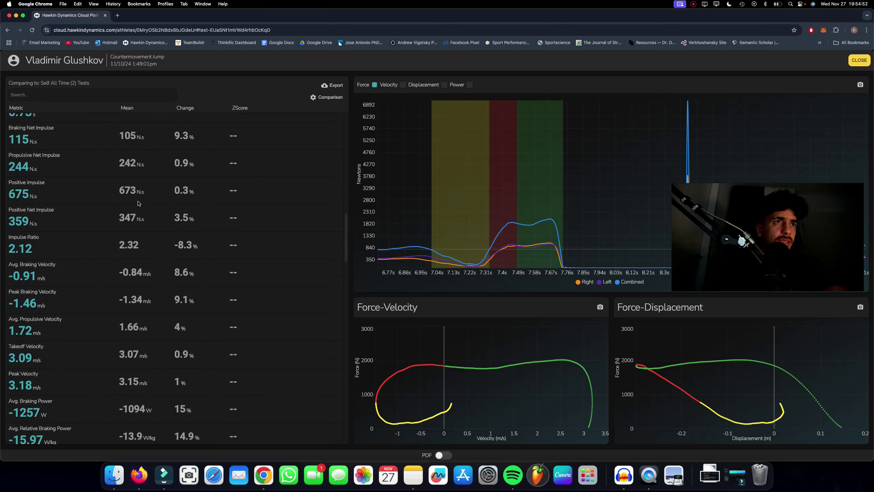
pyautogui.click(76, 93)
pyautogui.write('prop')
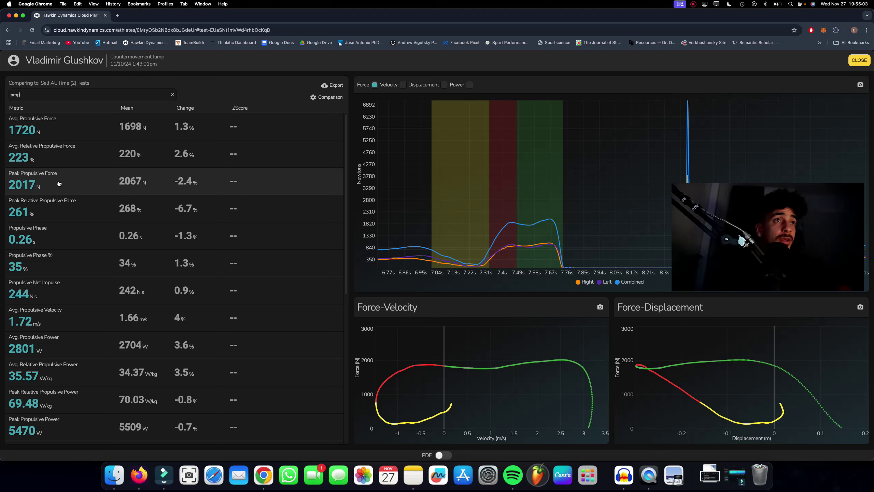
pyautogui.scroll(-2, 62, 180)
pyautogui.scroll(-3, 63, 179)
pyautogui.scroll(-1, 67, 216)
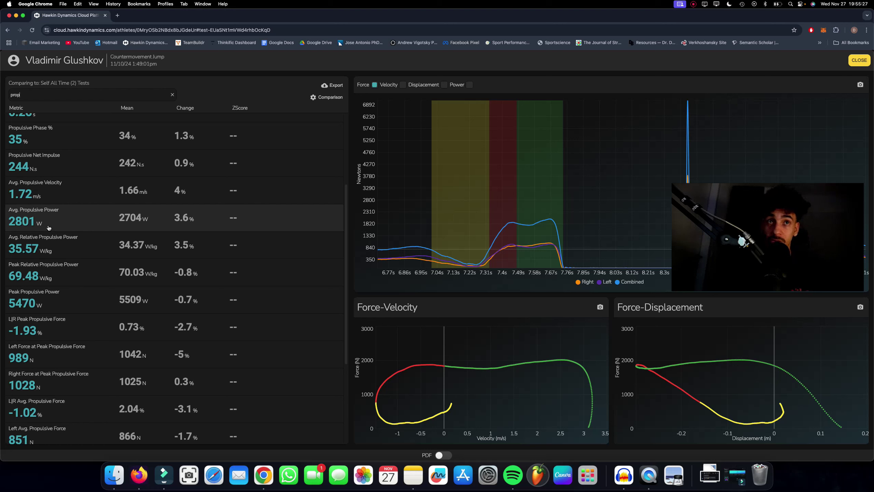
pyautogui.doubleClick(68, 97)
pyautogui.write('braking power')
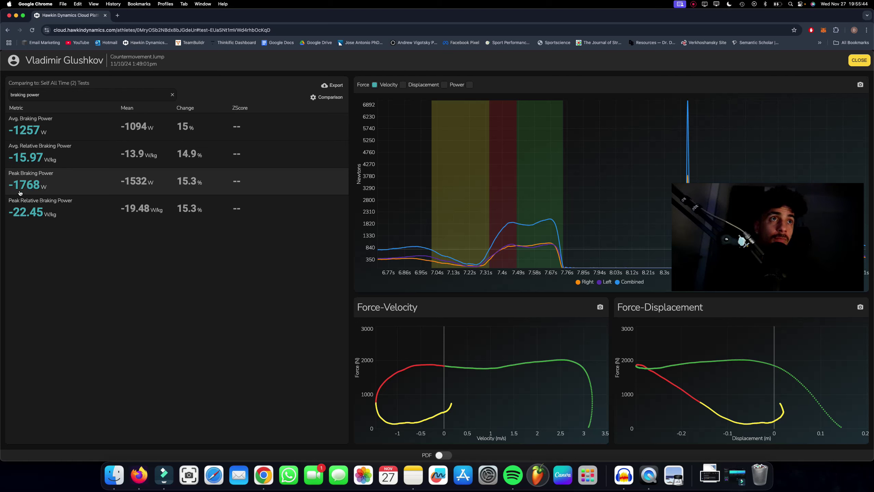
# Step: Close the test and search the athlete list to open the second athlete's tests
pyautogui.click(859, 60)
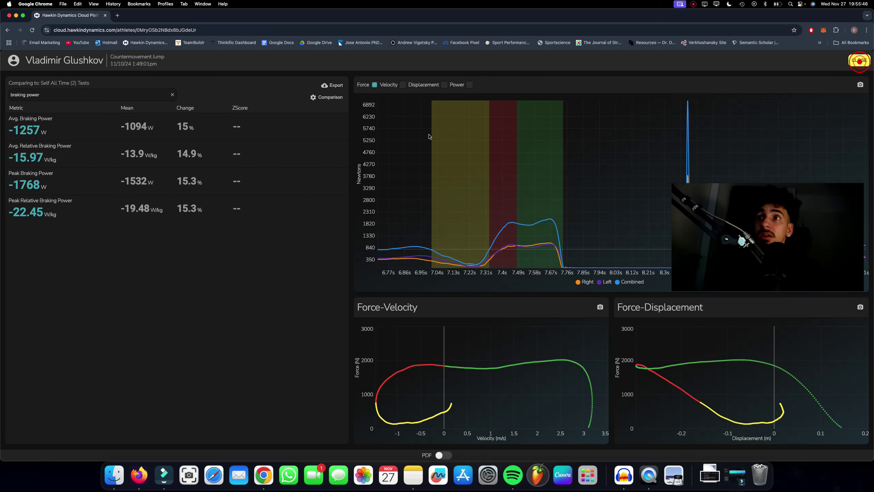
pyautogui.click(59, 101)
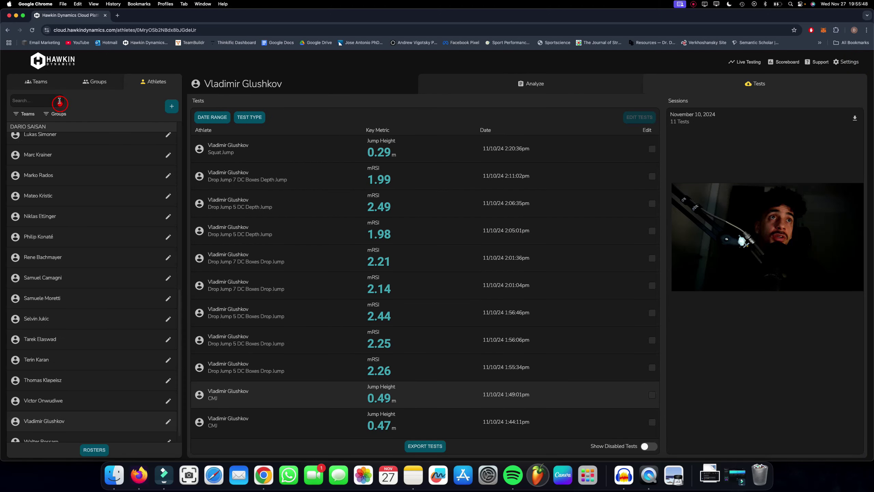
pyautogui.write('dar')
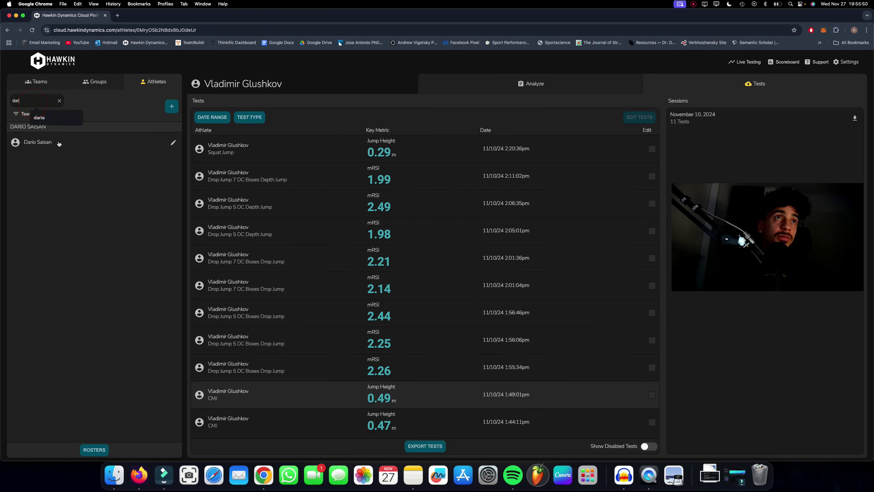
pyautogui.click(64, 142)
pyautogui.scroll(-15, 332, 245)
pyautogui.scroll(10, 337, 247)
pyautogui.scroll(2, 339, 245)
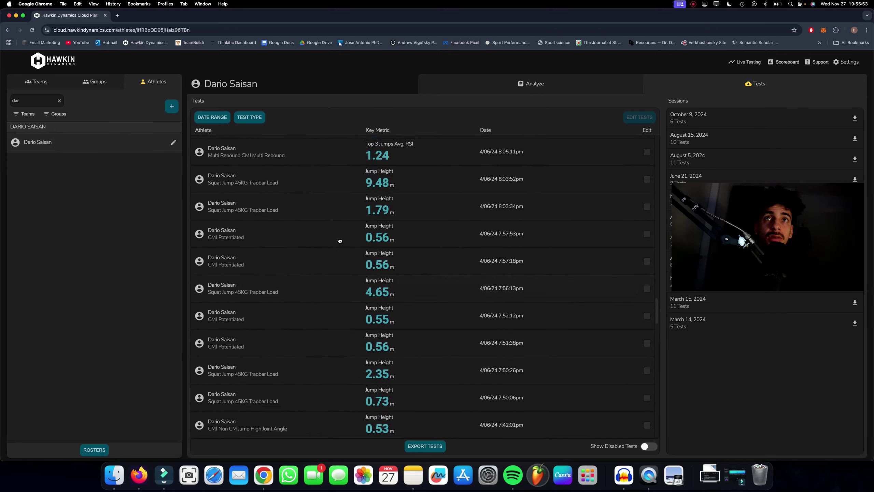
# Step: Filter the second athlete's 0.56 m potentiated CMJ metrics by 'braking power', then close it
pyautogui.click(362, 243)
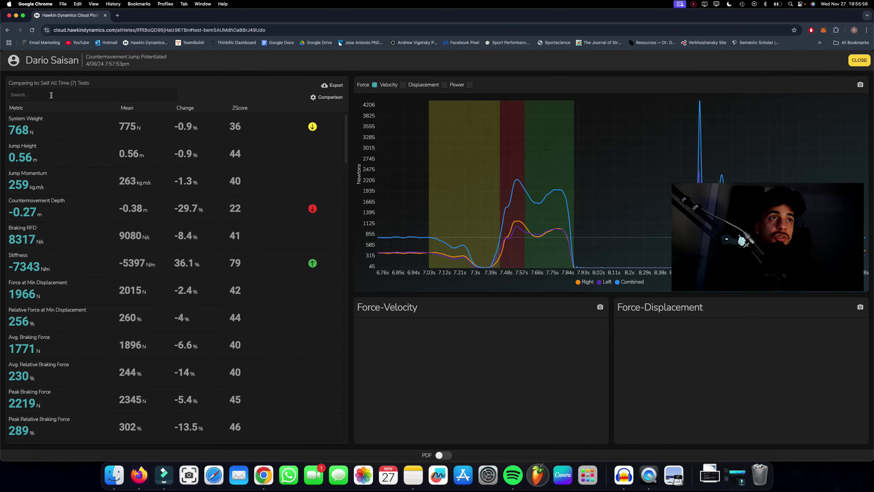
pyautogui.click(51, 95)
pyautogui.write('braking')
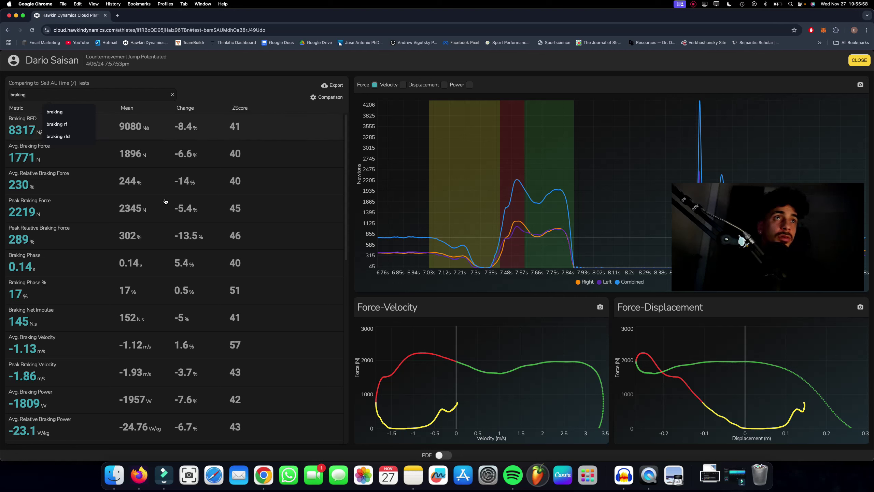
pyautogui.write(' power')
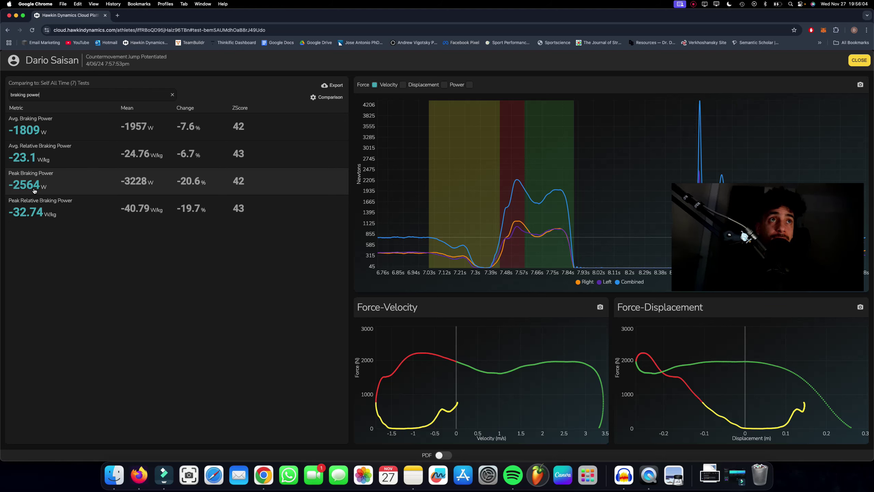
pyautogui.click(859, 60)
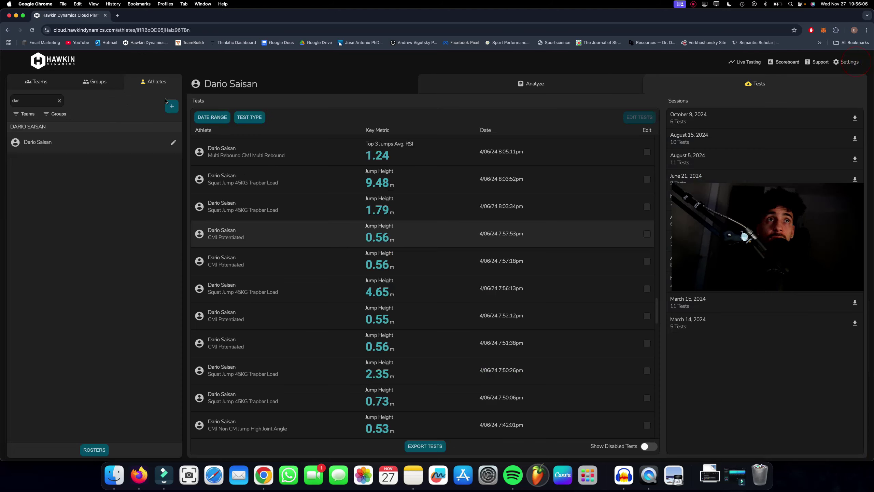
pyautogui.click(59, 100)
# Step: Reopen the first athlete's 0.49 m CMJ, filter its metrics by 'braking power', then close it
pyautogui.write('vlad')
pyautogui.click(78, 137)
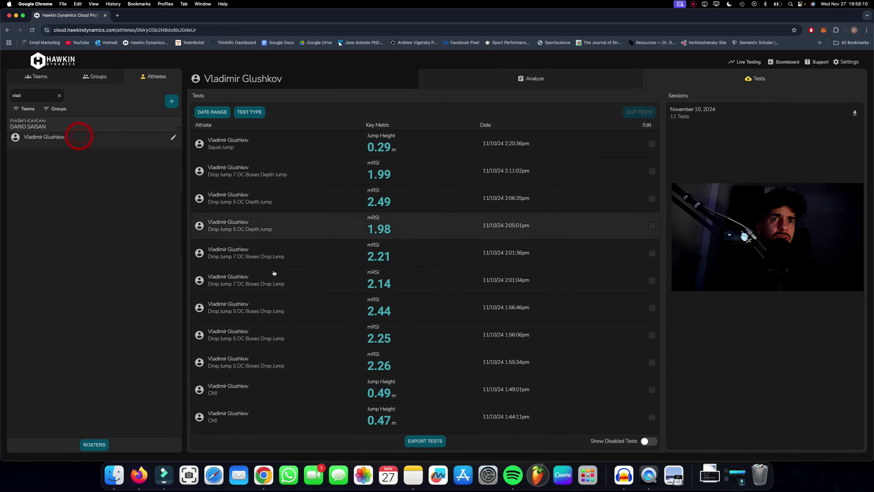
pyautogui.click(313, 399)
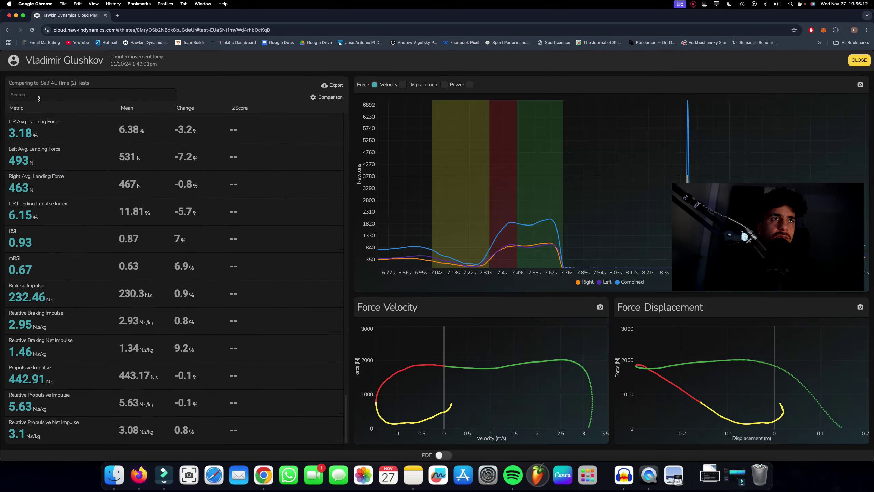
pyautogui.write('braking power')
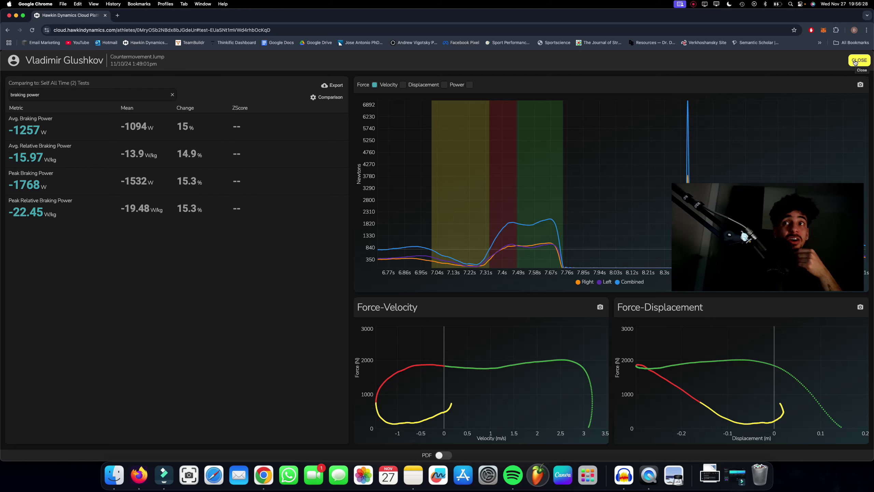
pyautogui.click(854, 61)
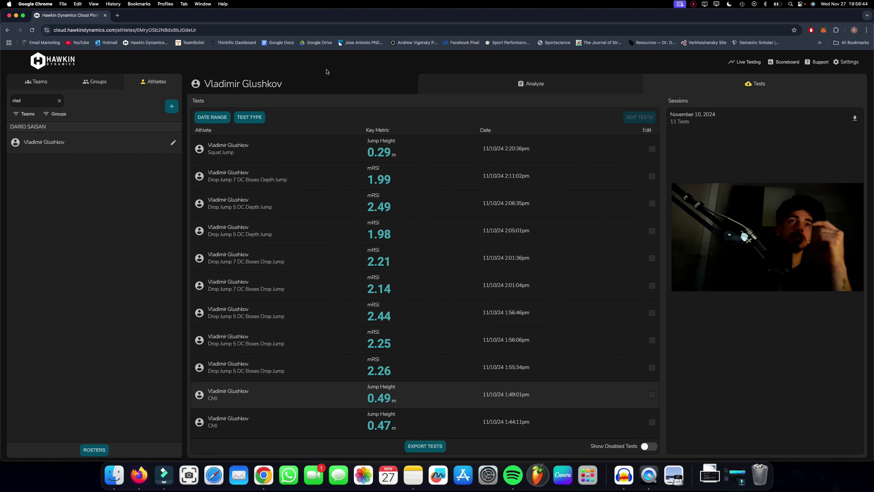
# Step: Inspect the CMJ Forces & Strategy Eccentric Dominant radar chart points, then return to the Tests list
pyautogui.click(530, 84)
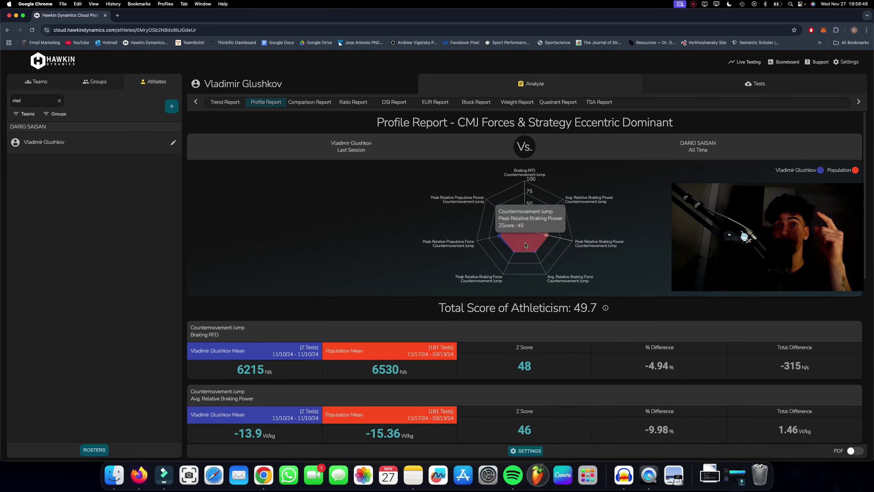
pyautogui.moveTo(550, 245)
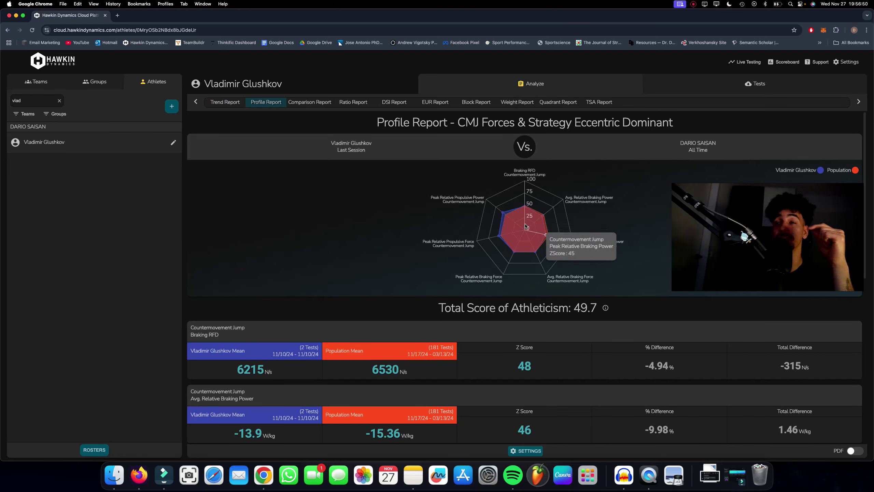
pyautogui.moveTo(559, 230)
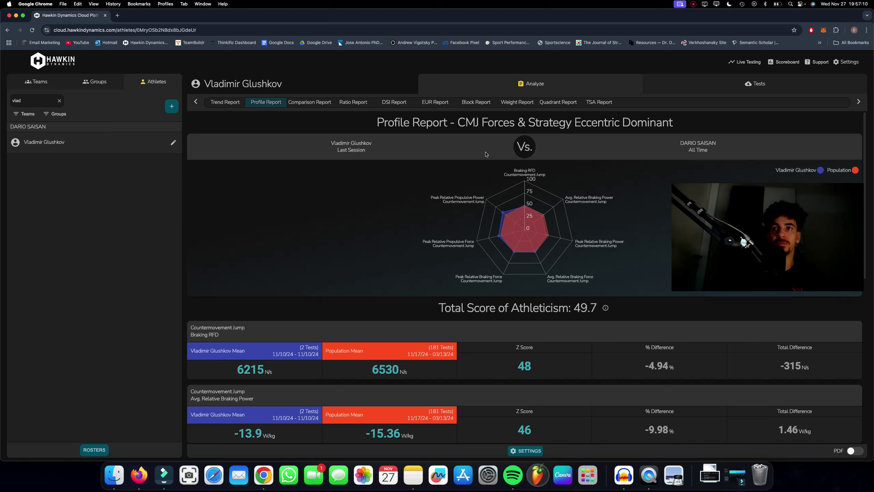
pyautogui.moveTo(378, 123); pyautogui.dragTo(693, 119)
pyautogui.click(695, 121)
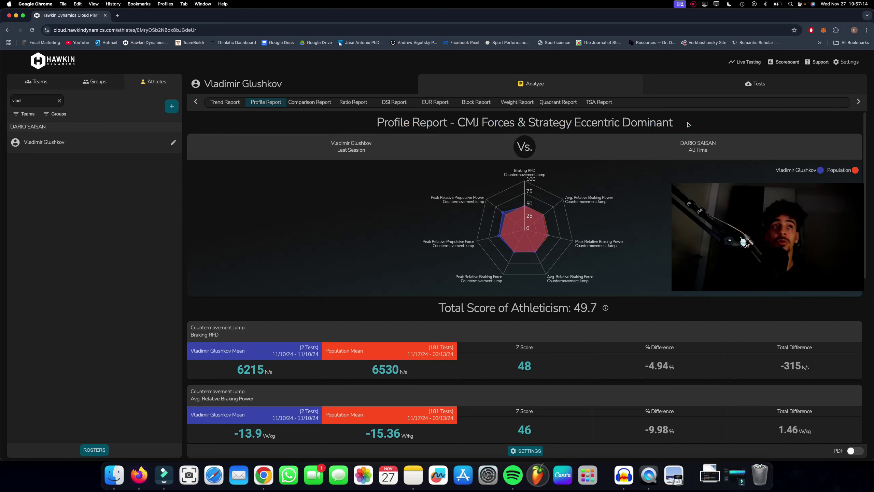
pyautogui.click(715, 81)
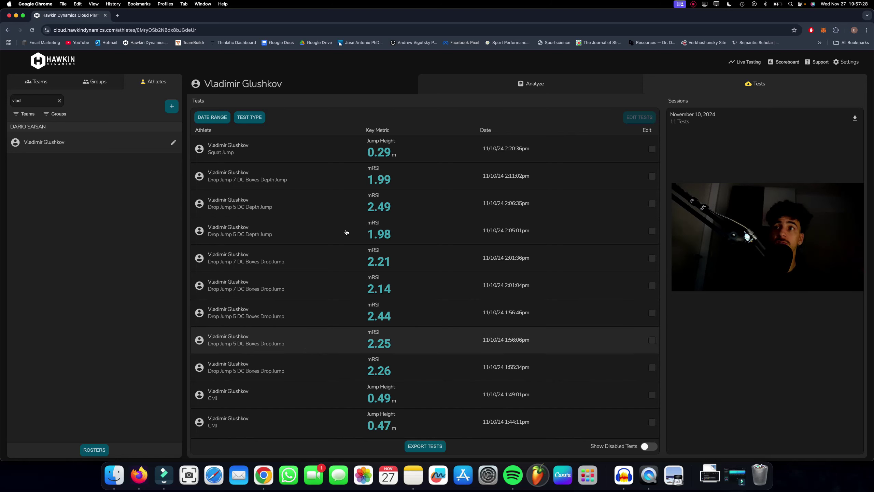
# Step: Clear the athlete Search field to list every athlete, selecting and deselecting the athlete name
pyautogui.tripleClick(207, 81)
pyautogui.click(267, 83)
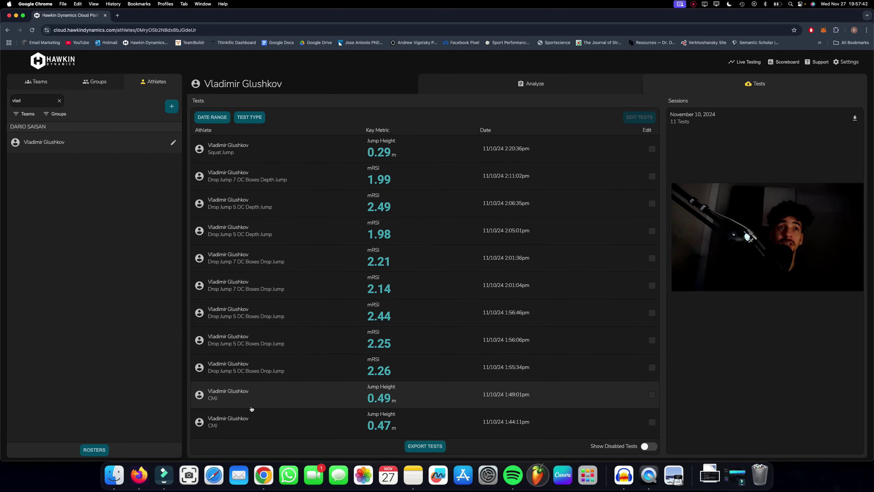
pyautogui.click(279, 75)
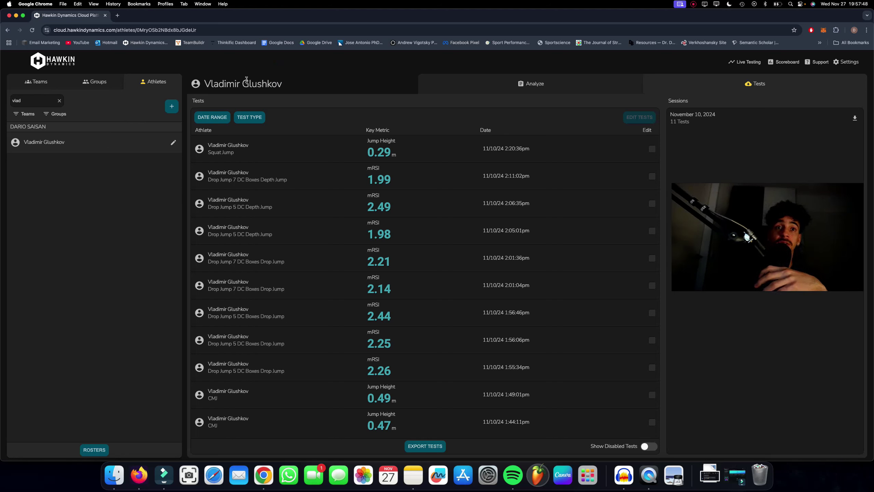
pyautogui.click(59, 100)
pyautogui.click(334, 74)
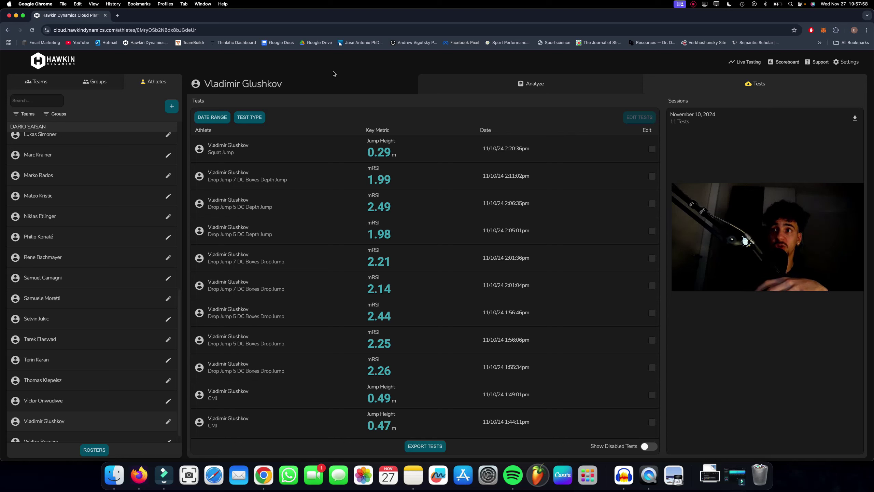
pyautogui.moveTo(209, 81); pyautogui.dragTo(286, 83)
pyautogui.click(290, 84)
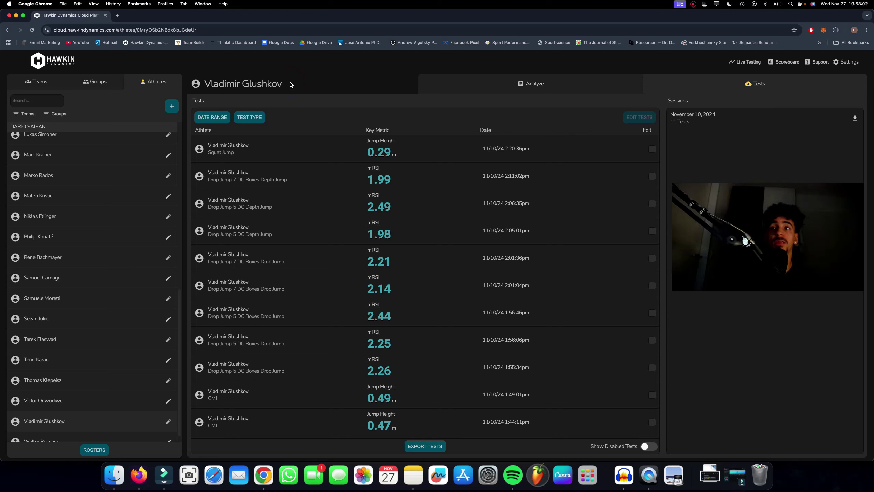
pyautogui.moveTo(291, 84); pyautogui.dragTo(249, 83)
pyautogui.click(246, 81)
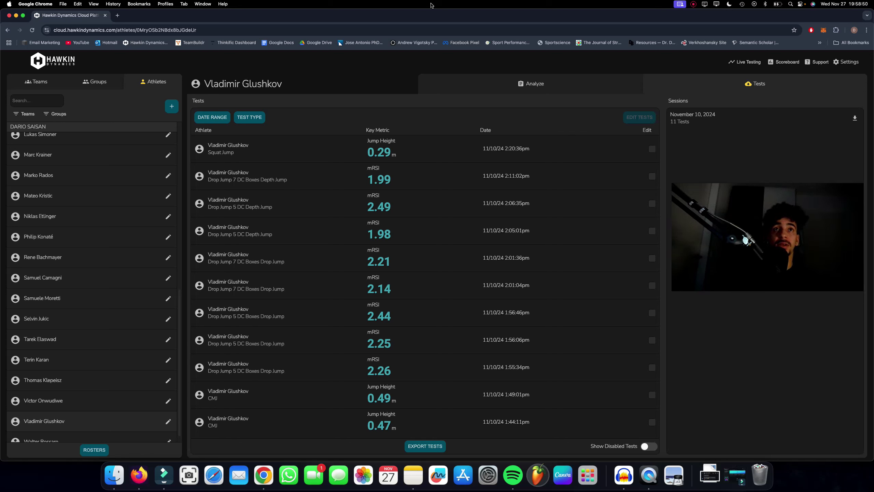
pyautogui.click(302, 87)
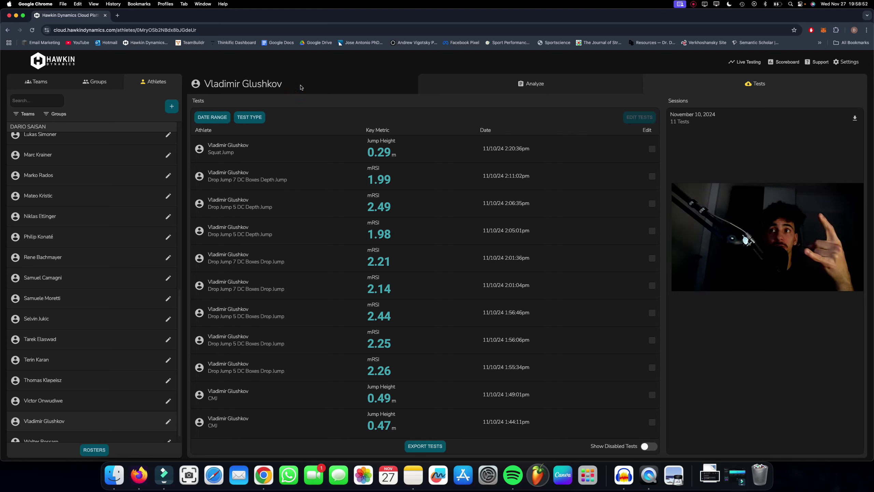